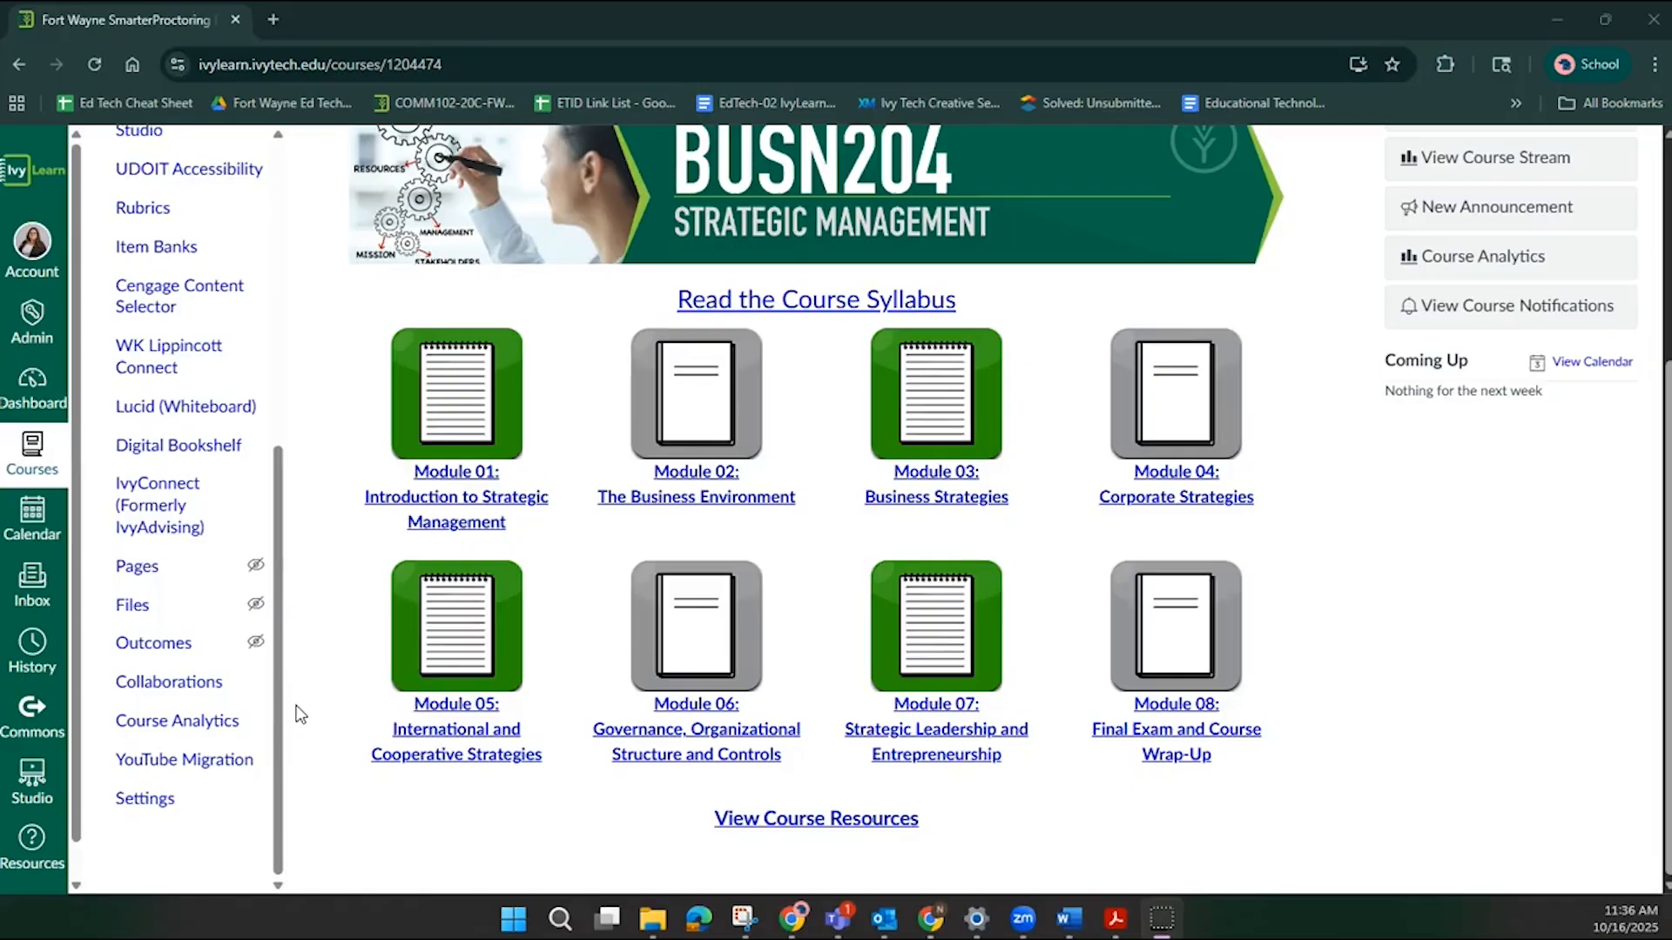
Open the course settings' navigation tab and review the enabled and hidden course navigation items.
{"action": "left_click", "coordinate": [161, 805]}
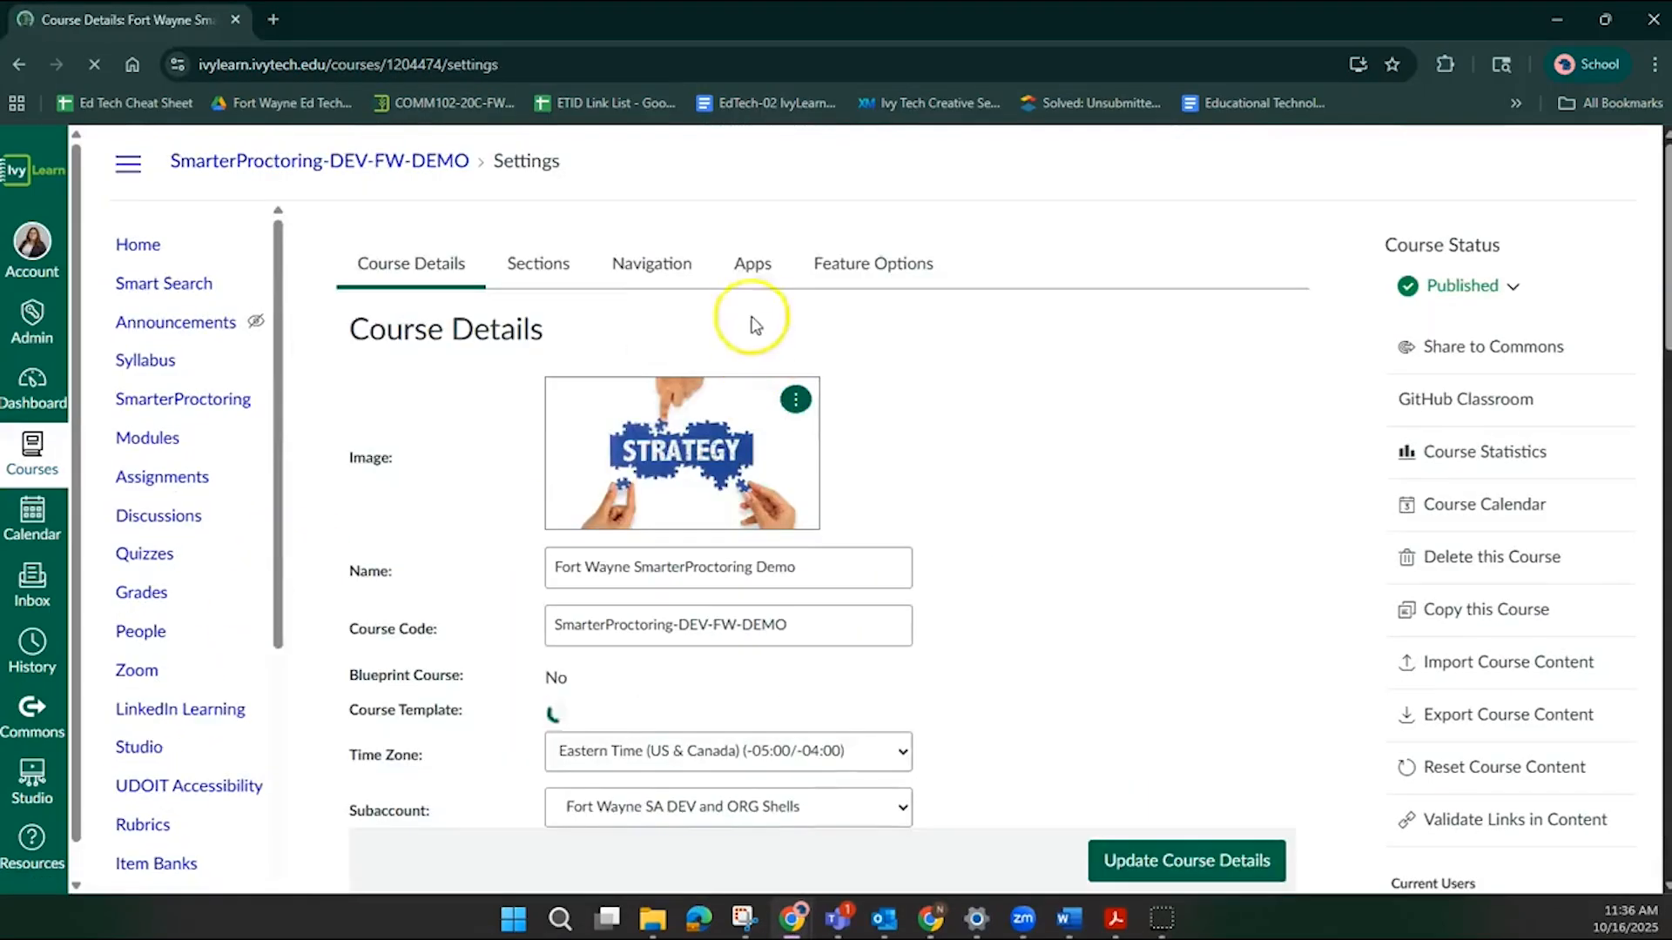
{"action": "left_click", "coordinate": [659, 275]}
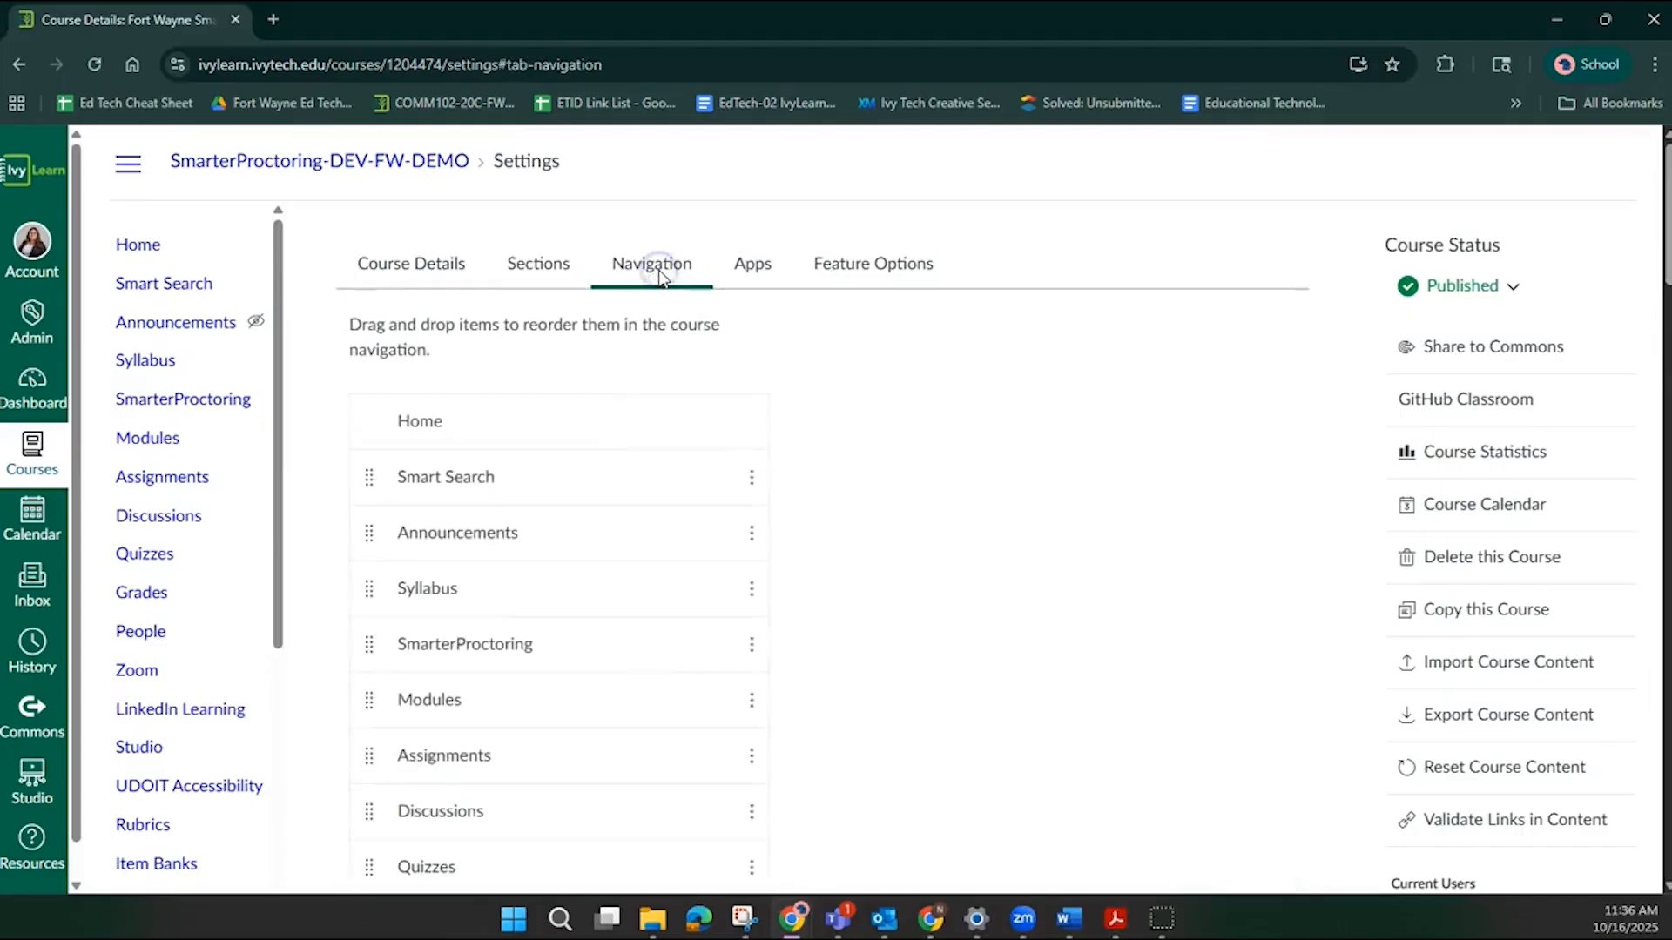
{"action": "scroll", "coordinate": [851, 560], "scroll_direction": "down", "scroll_amount": 15}
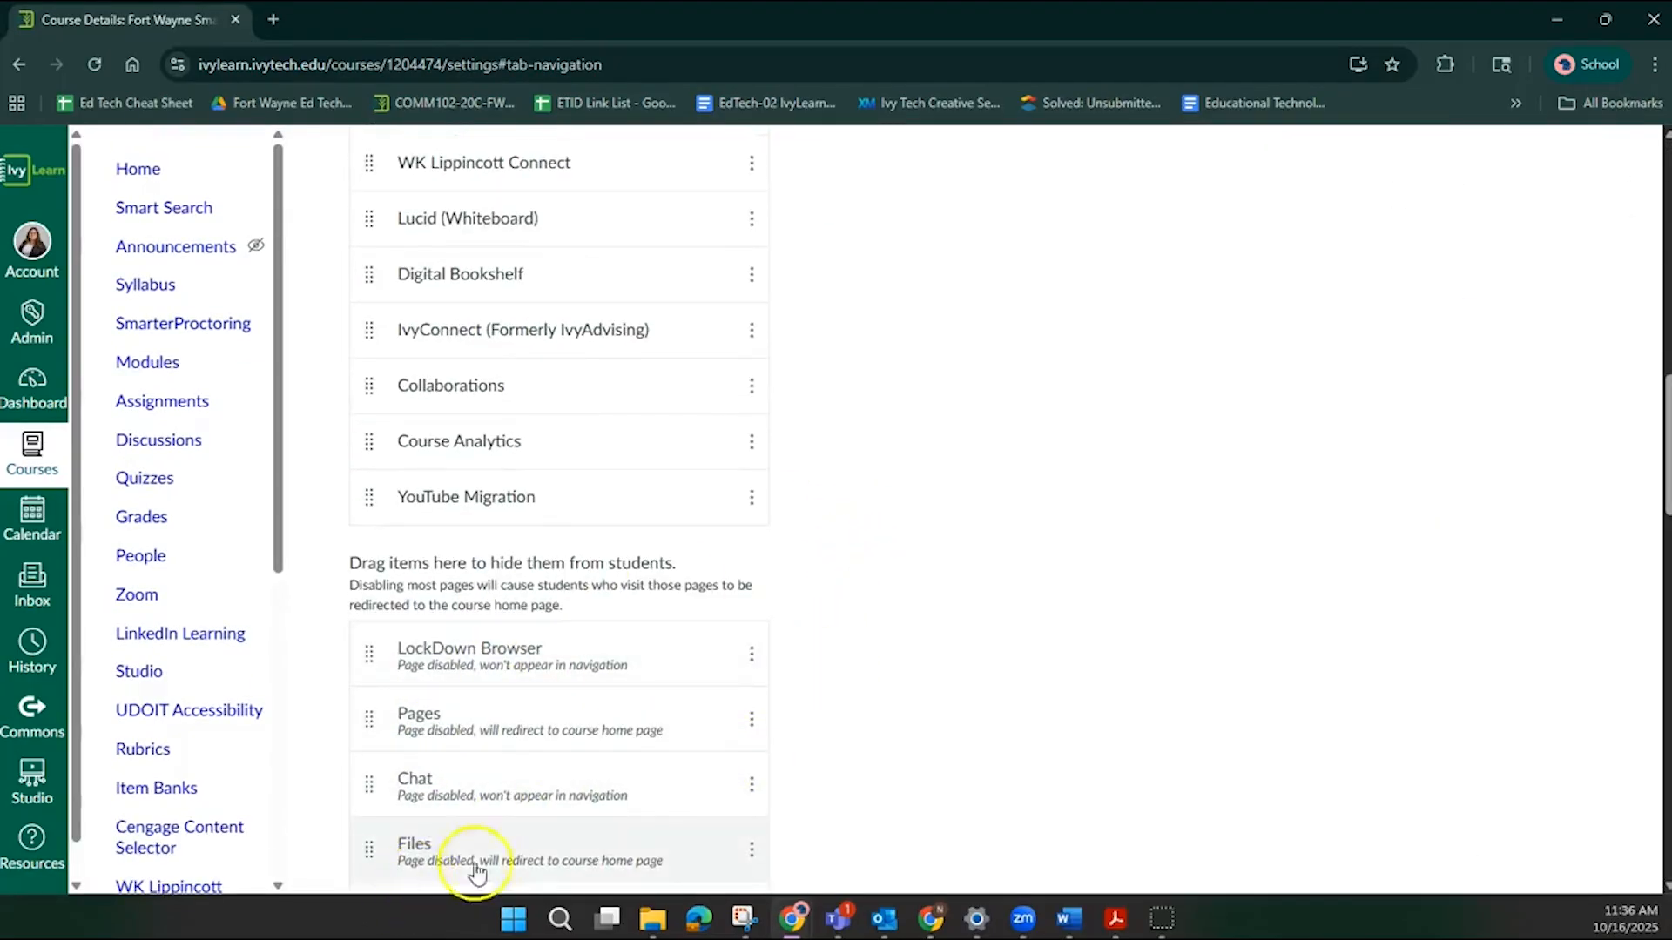
{"action": "left_click", "coordinate": [751, 785]}
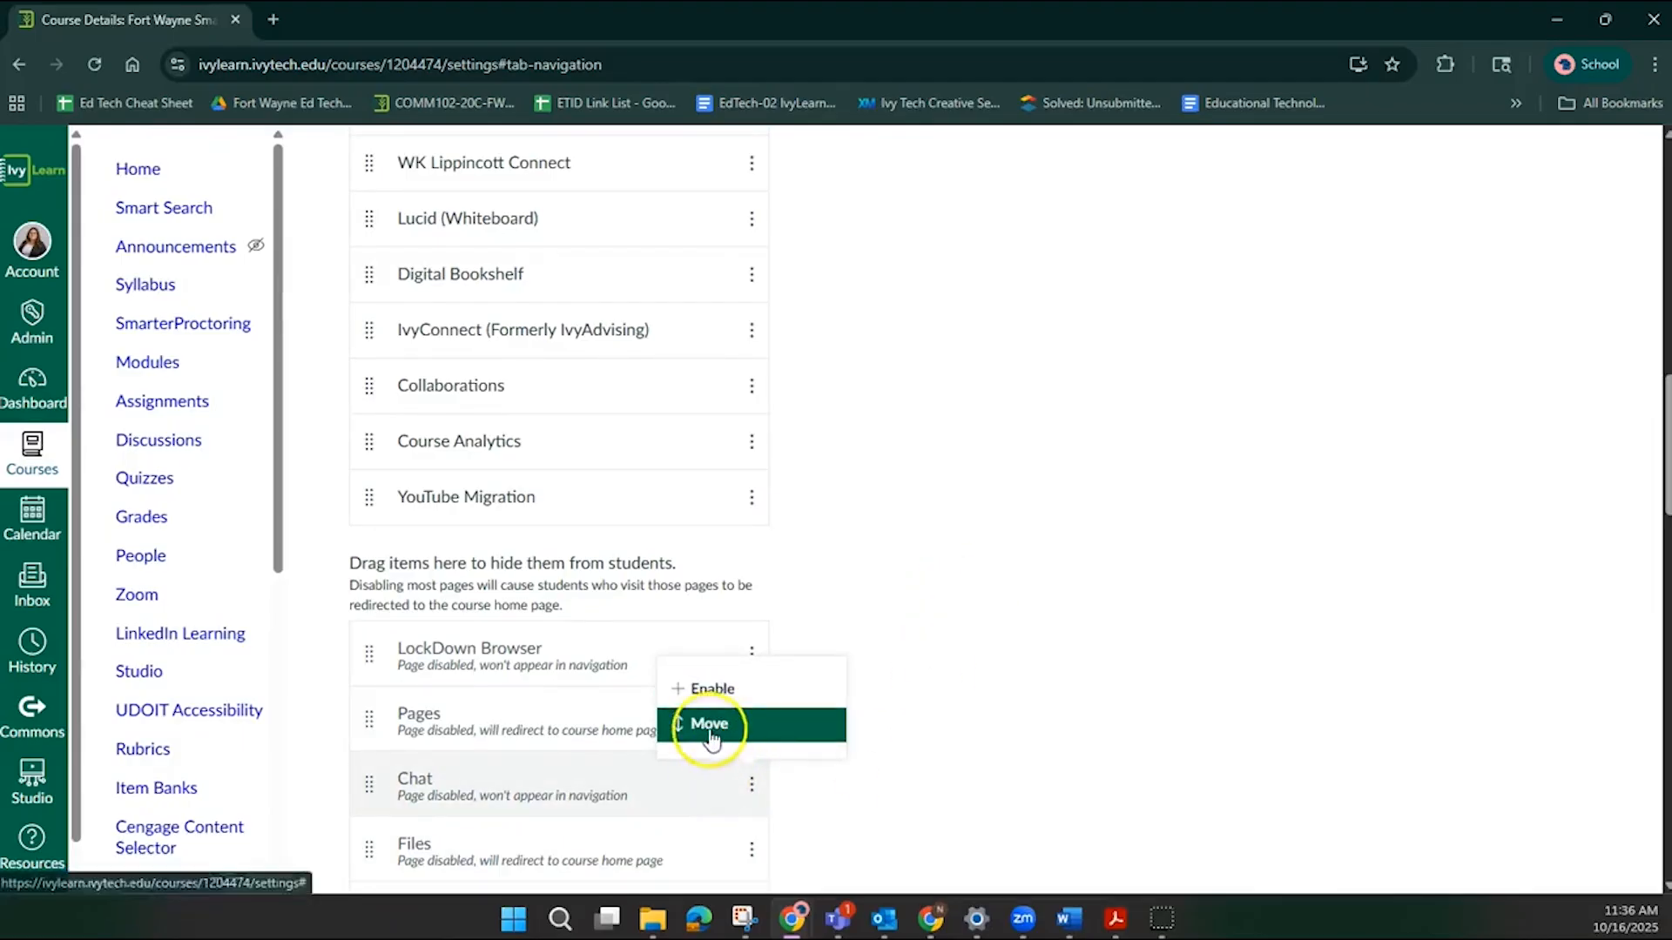
{"action": "scroll", "coordinate": [564, 712], "scroll_direction": "up", "scroll_amount": 5}
{"action": "scroll", "coordinate": [564, 712], "scroll_direction": "up", "scroll_amount": 5}
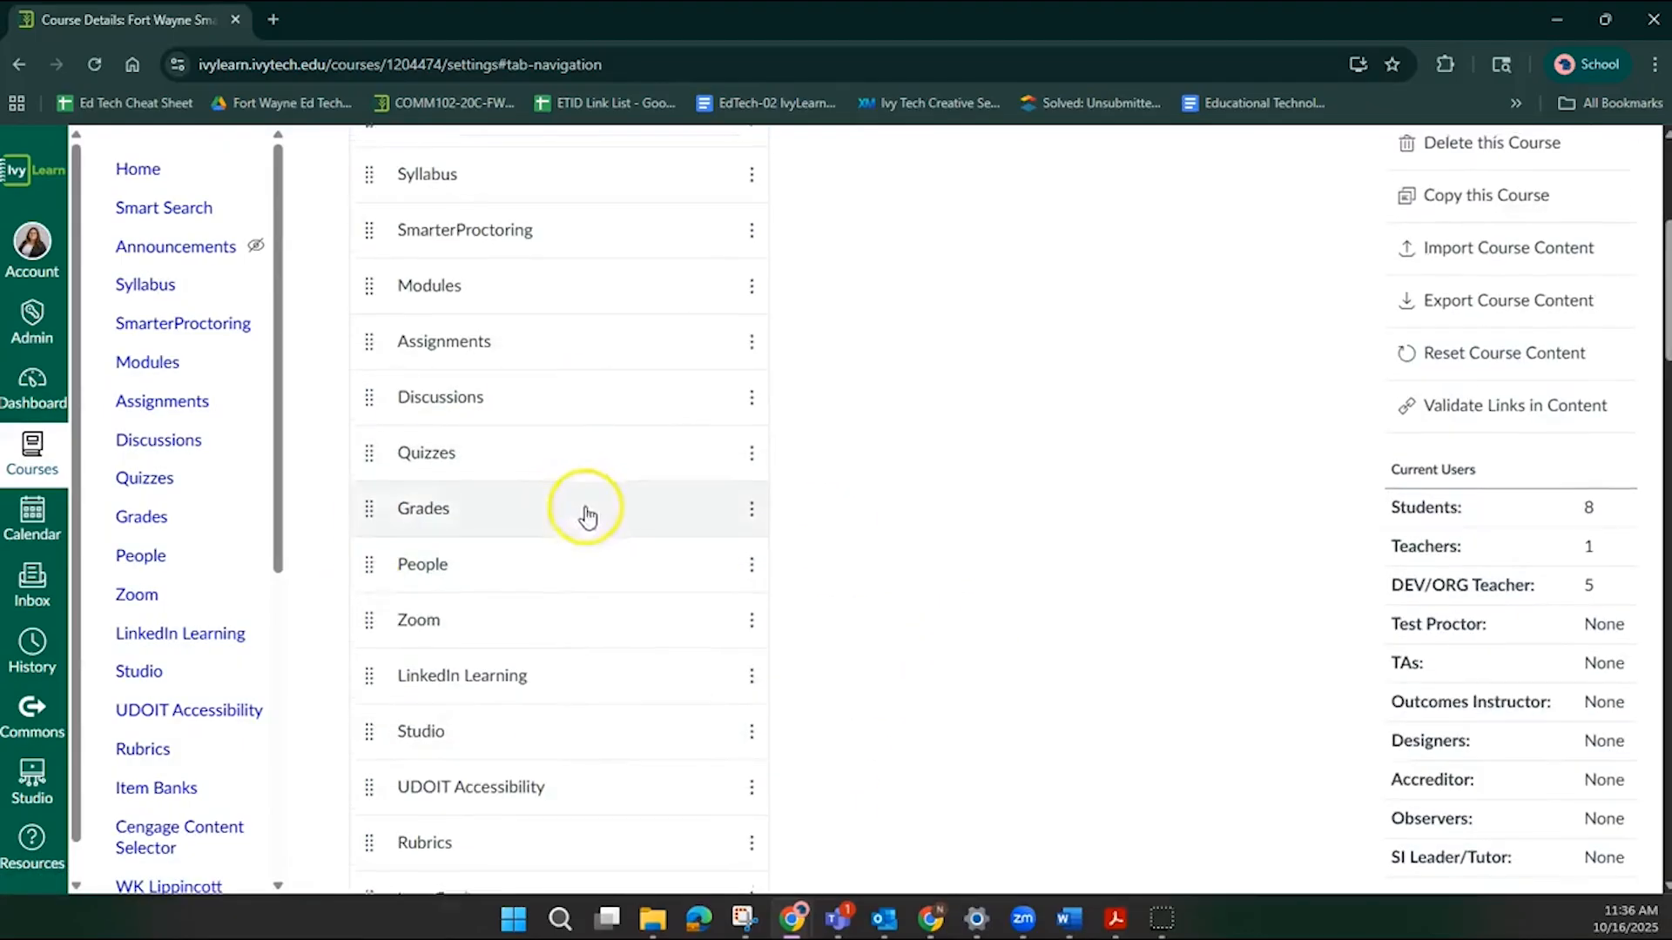
{"action": "scroll", "coordinate": [586, 512], "scroll_direction": "up", "scroll_amount": 2}
{"action": "scroll", "coordinate": [623, 255], "scroll_direction": "up", "scroll_amount": 3}
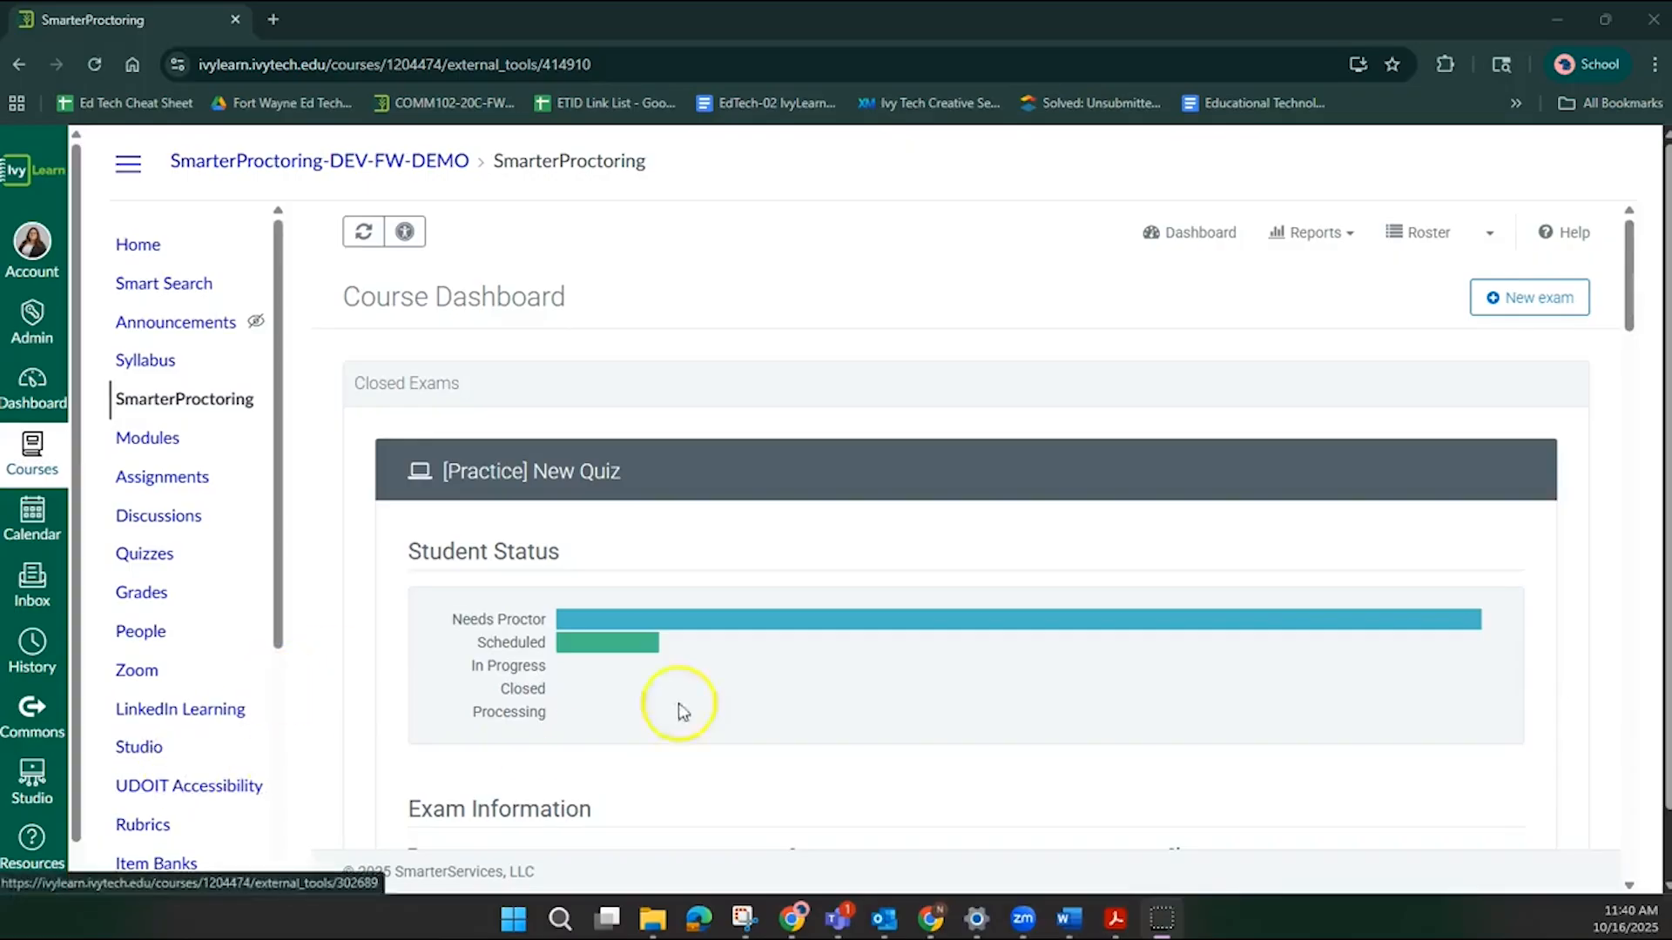
Start a new exam from scratch in SmarterProctoring and review the exam details and date settings form.
{"action": "left_click", "coordinate": [1530, 297]}
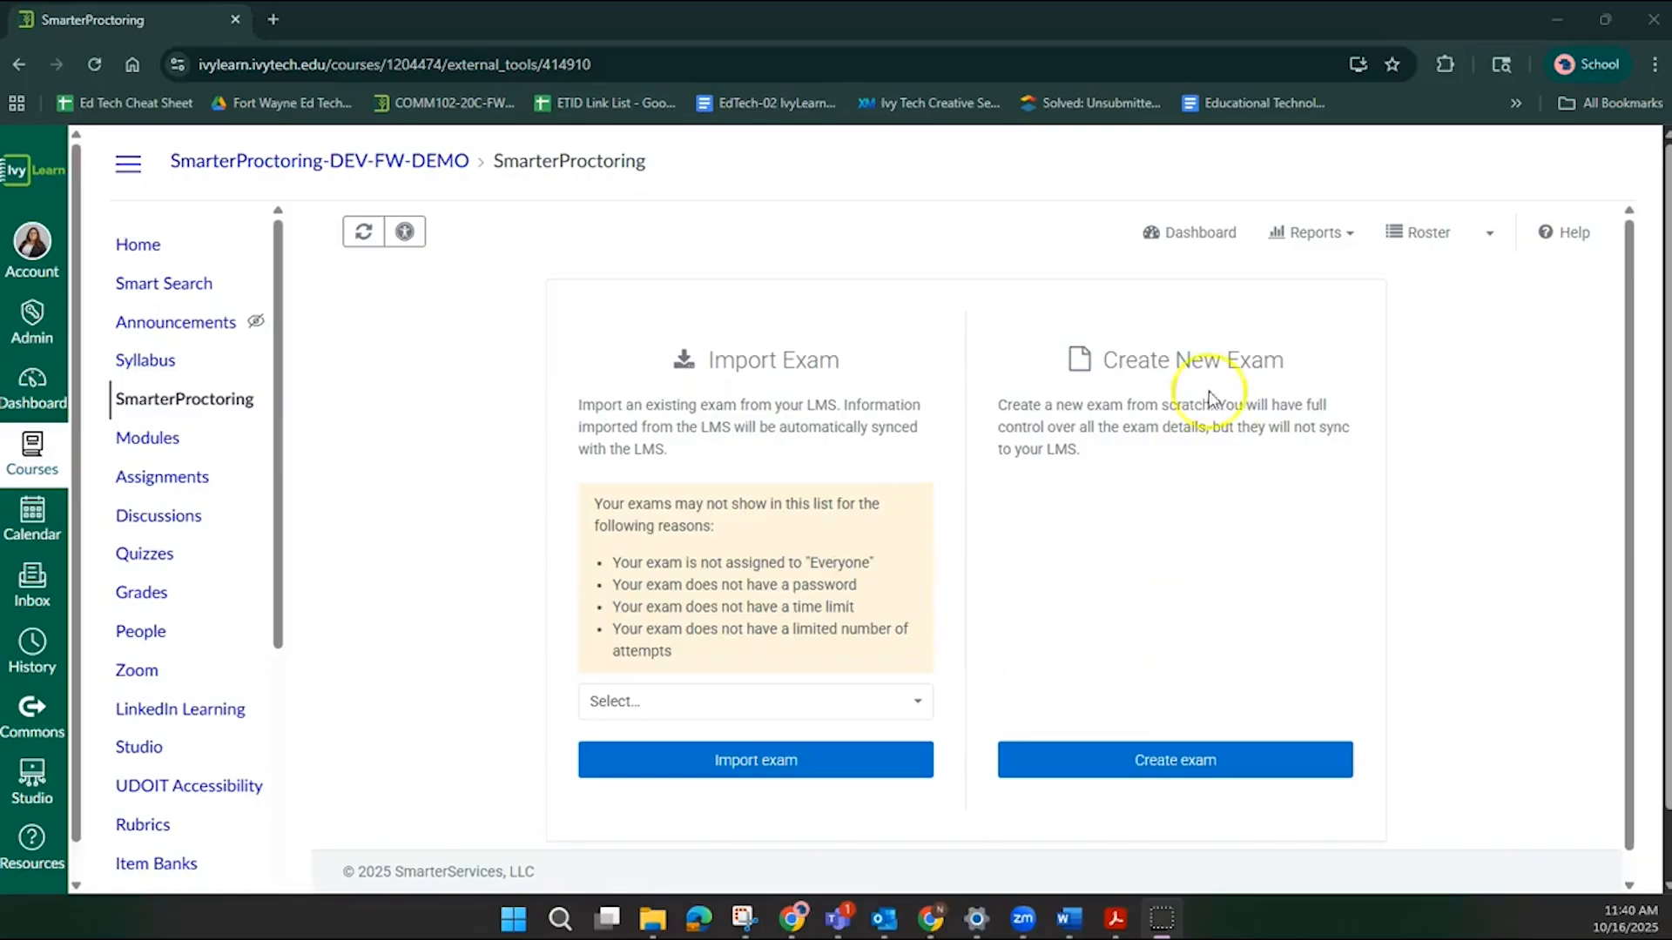
{"action": "left_click", "coordinate": [1144, 771]}
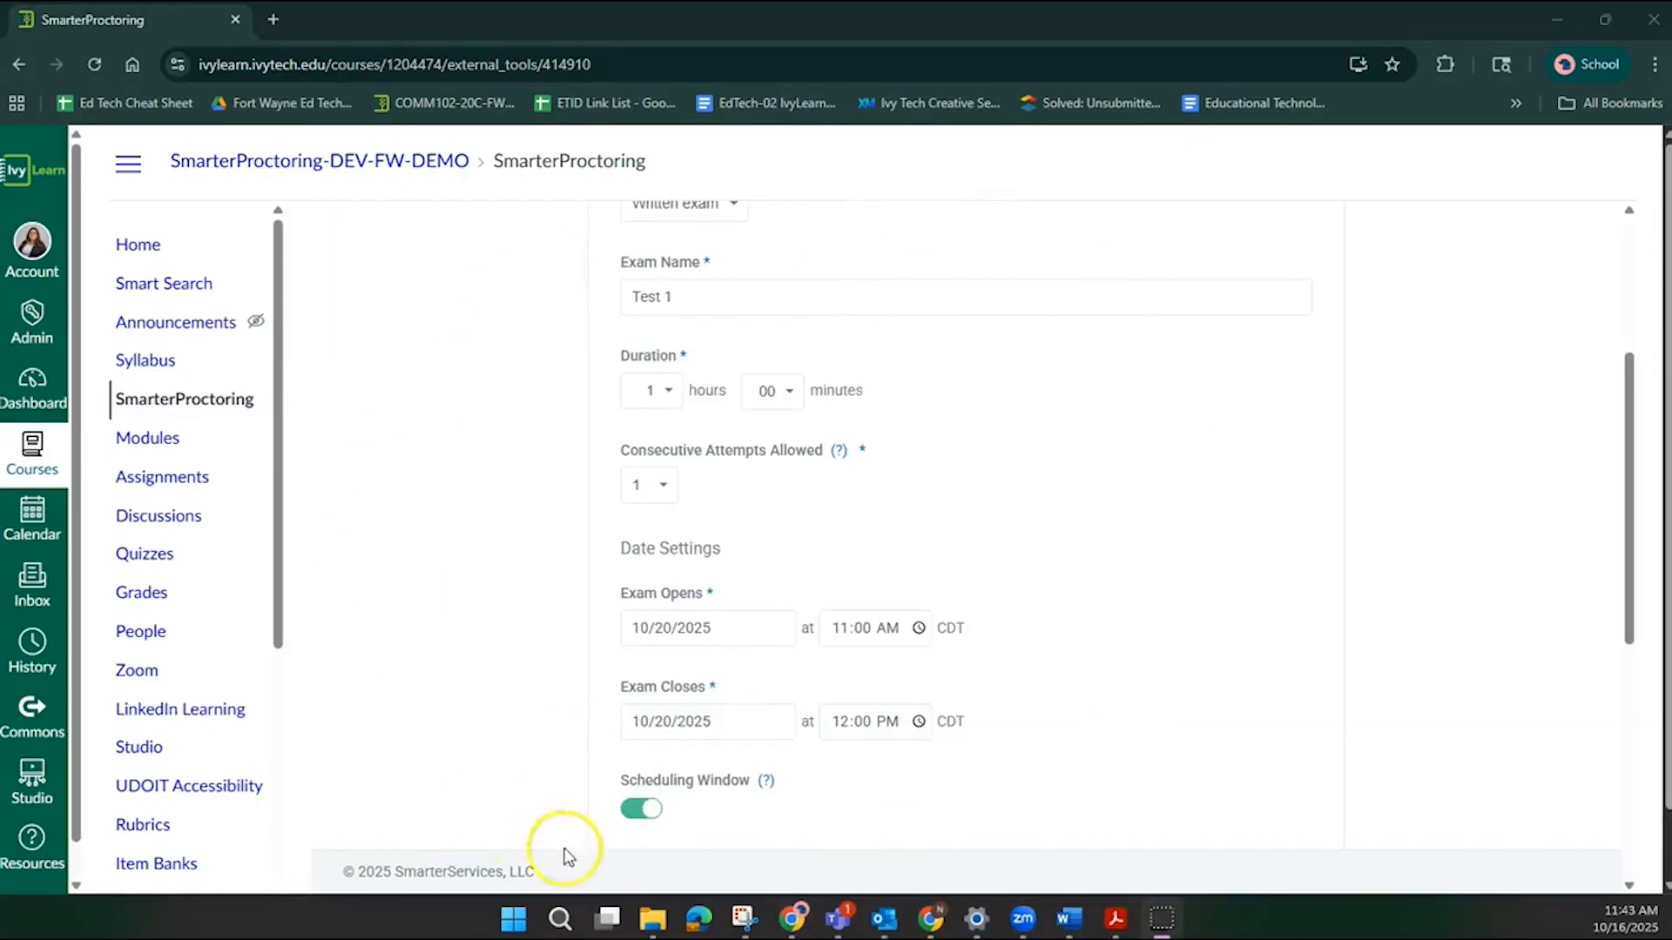
{"action": "scroll", "coordinate": [1124, 509], "scroll_direction": "down", "scroll_amount": 2}
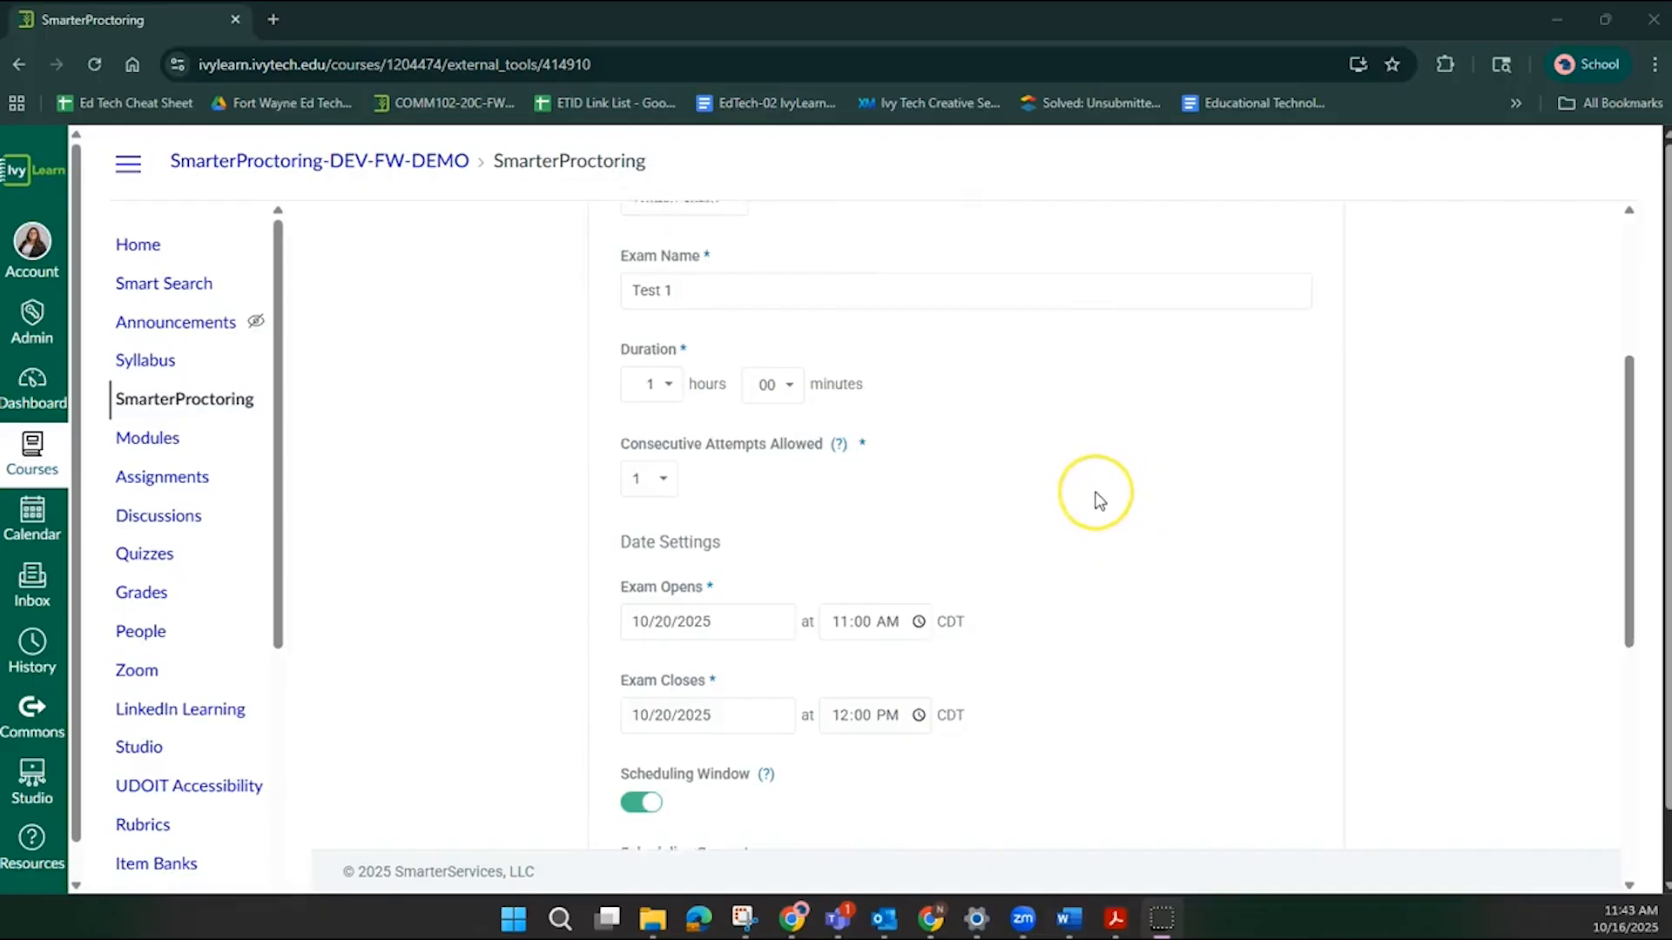
{"action": "scroll", "coordinate": [1096, 498], "scroll_direction": "down", "scroll_amount": 4}
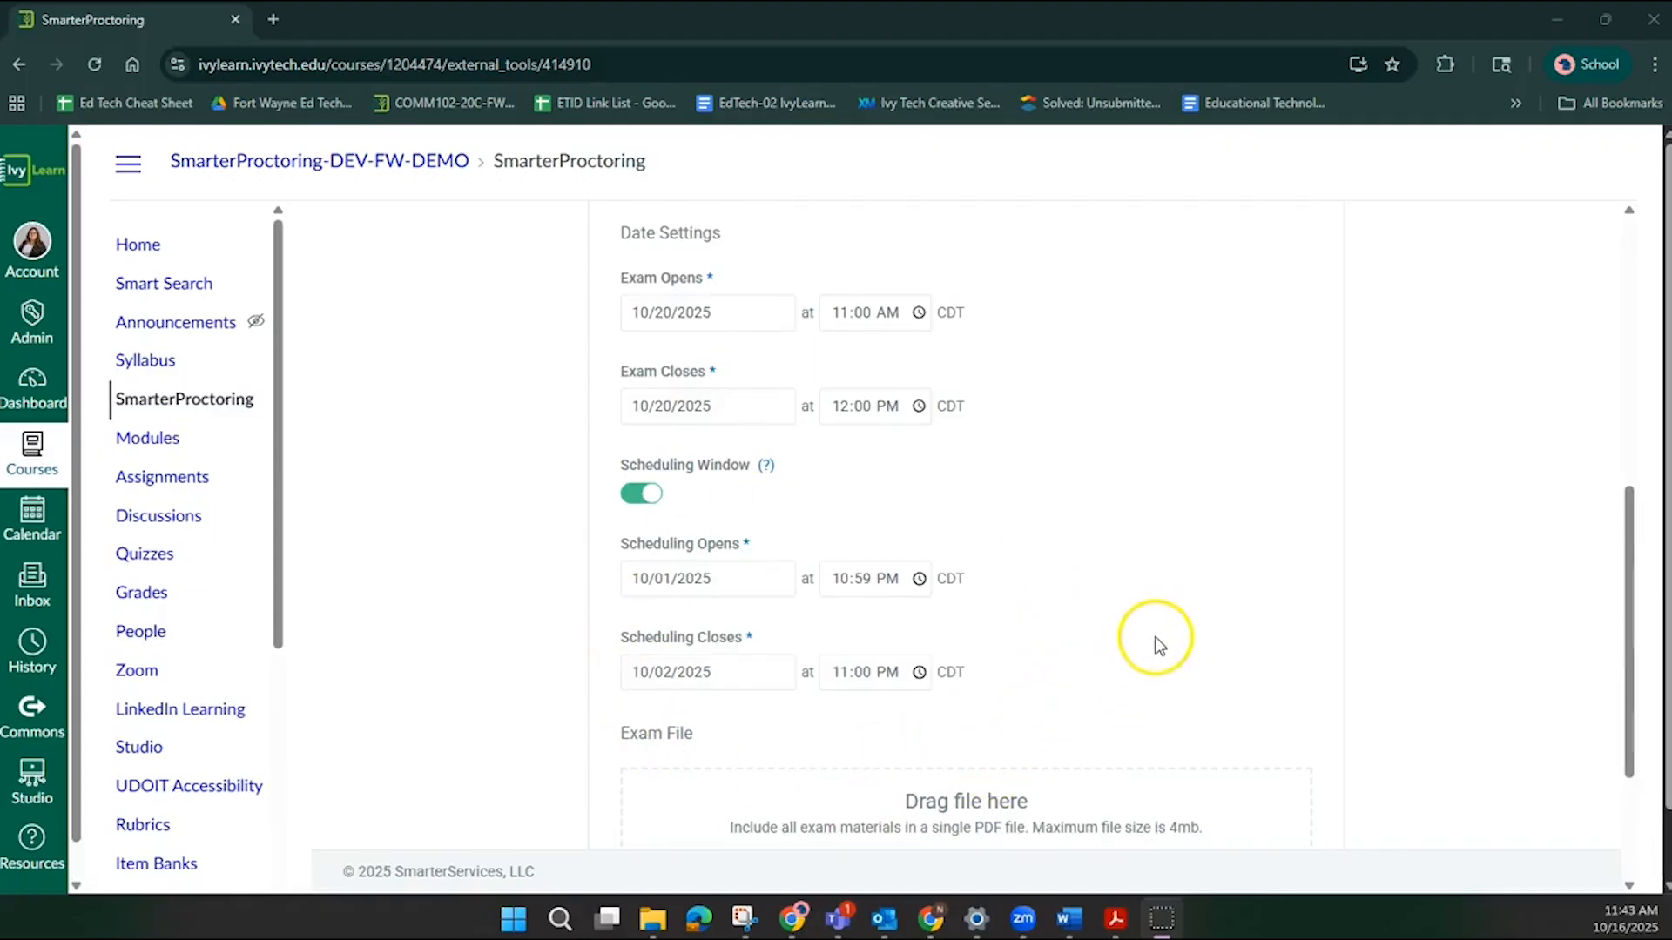
{"action": "scroll", "coordinate": [1157, 644], "scroll_direction": "down", "scroll_amount": 1}
{"action": "scroll", "coordinate": [1097, 610], "scroll_direction": "down", "scroll_amount": 1}
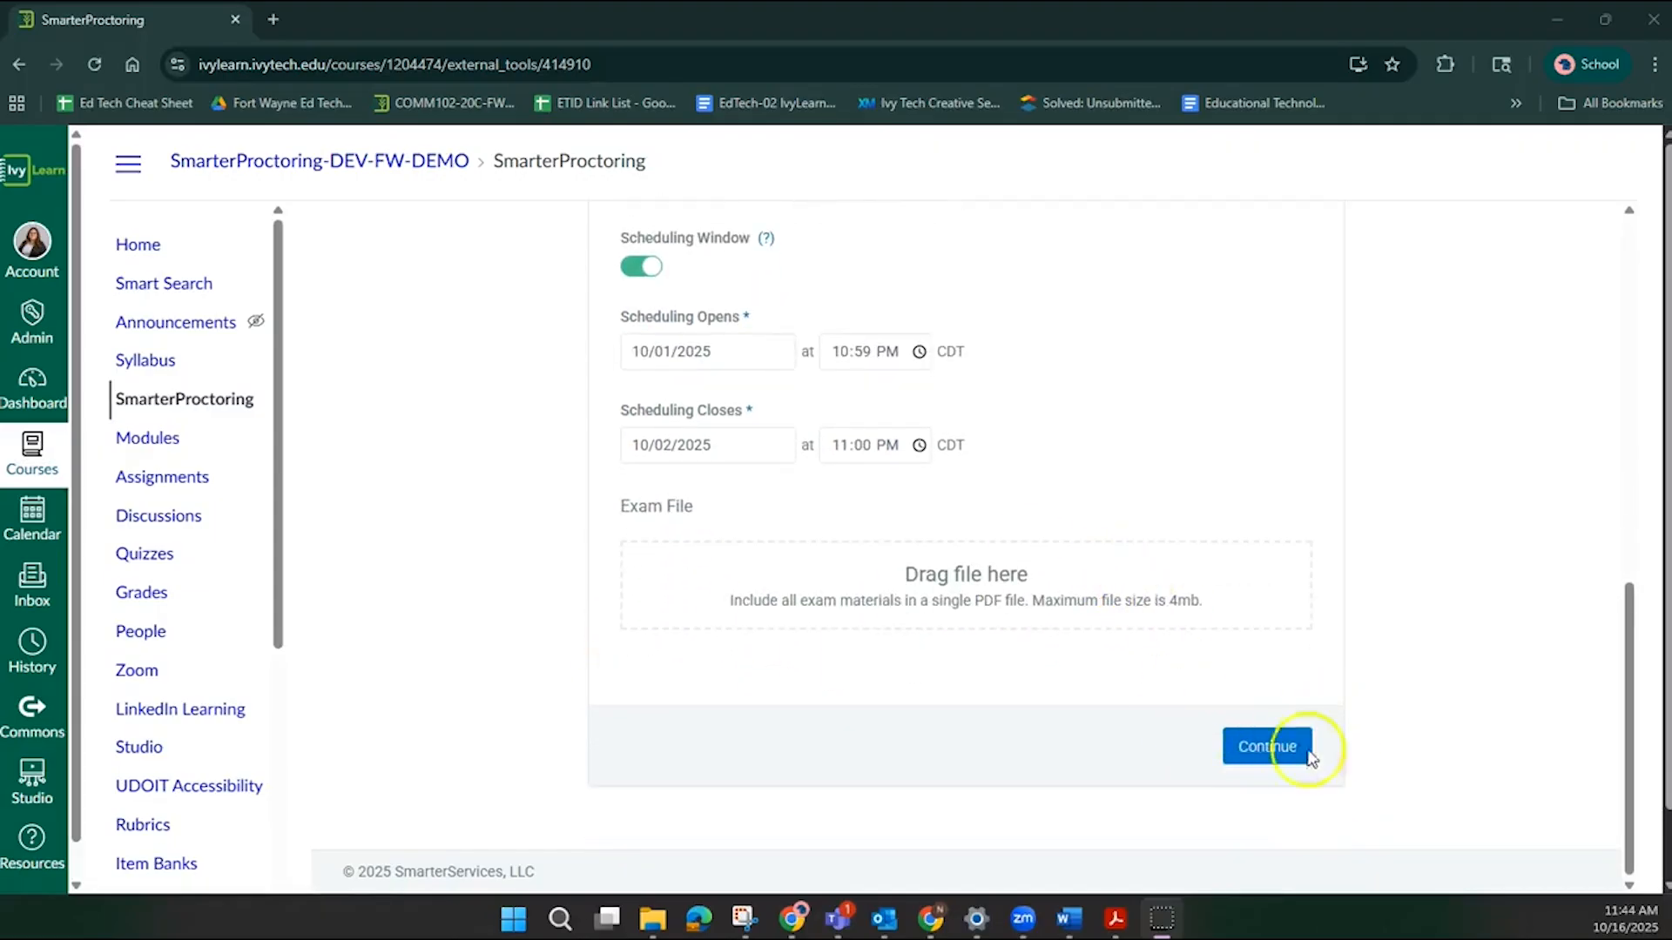
{"action": "scroll", "coordinate": [1349, 688], "scroll_direction": "up", "scroll_amount": 1}
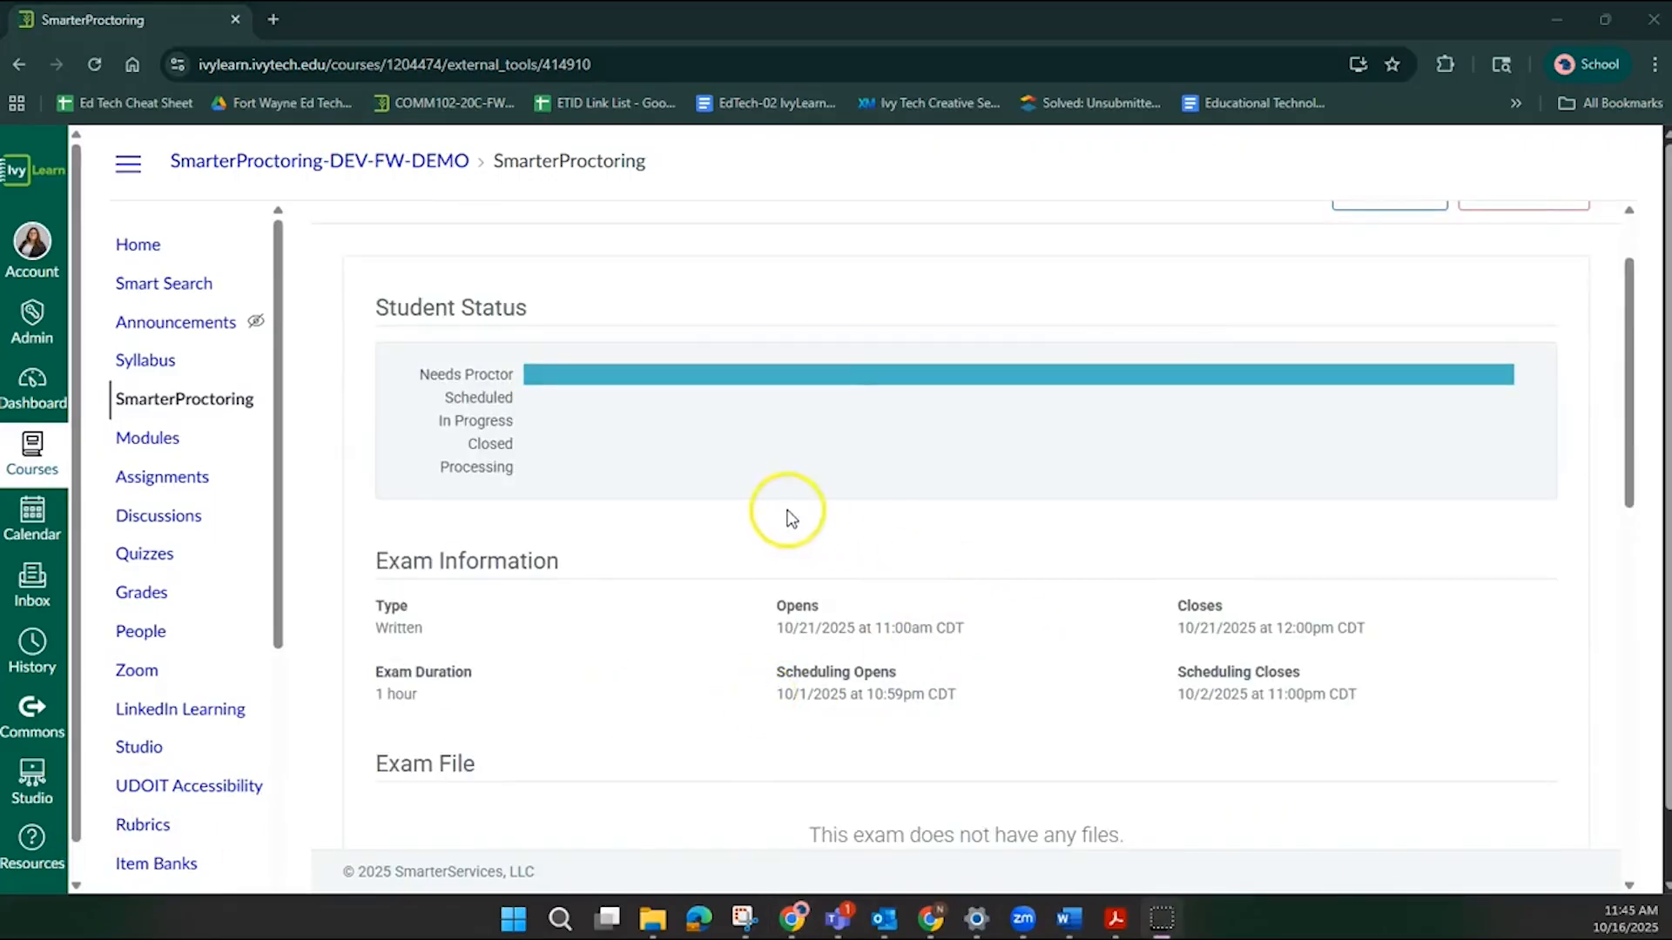
Choose Add Accommodation for one cross-listed student in the exam's student overview.
{"action": "scroll", "coordinate": [789, 513], "scroll_direction": "down", "scroll_amount": 3}
{"action": "scroll", "coordinate": [789, 514], "scroll_direction": "down", "scroll_amount": 9}
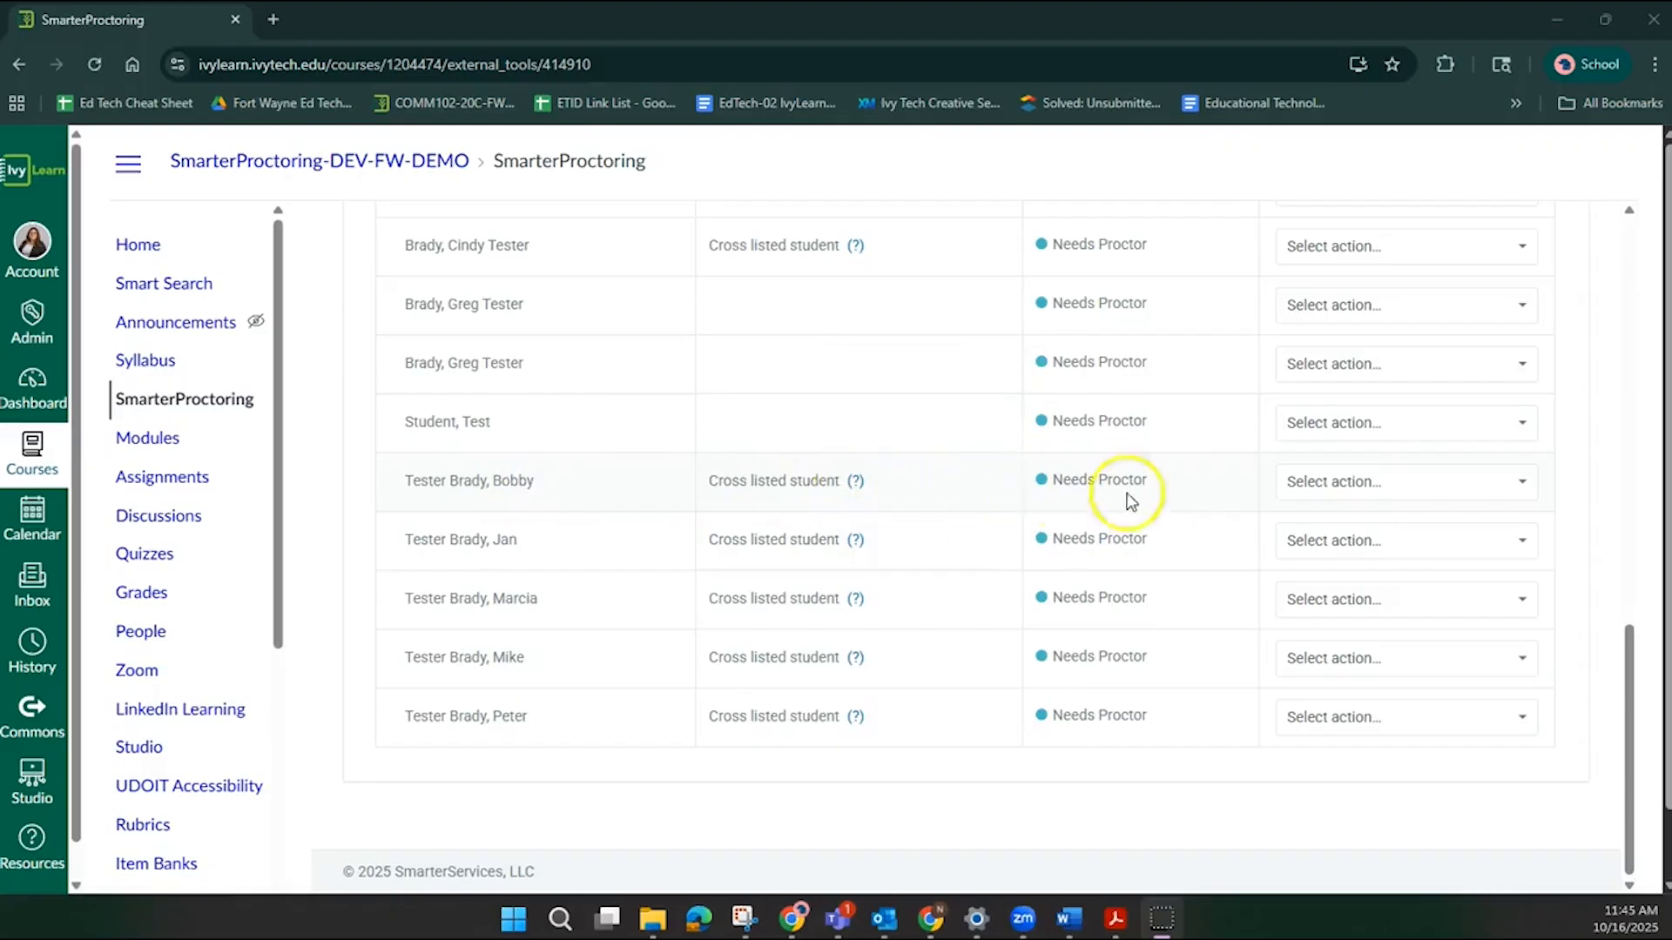
{"action": "left_click", "coordinate": [1376, 494]}
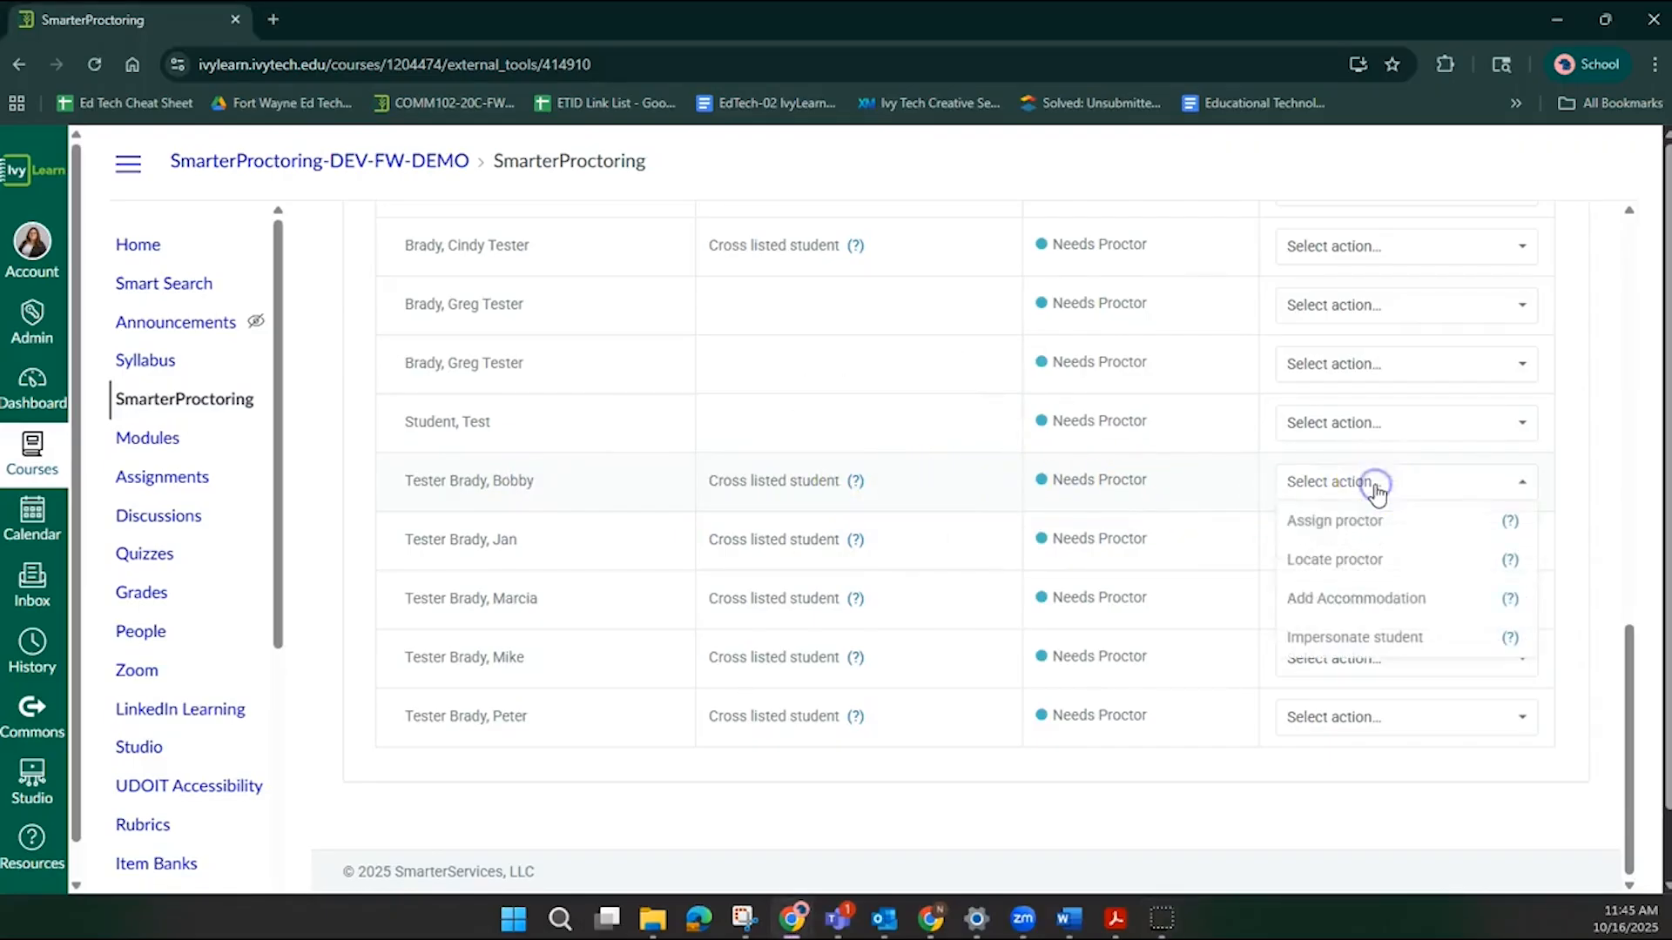
{"action": "left_click", "coordinate": [1354, 607]}
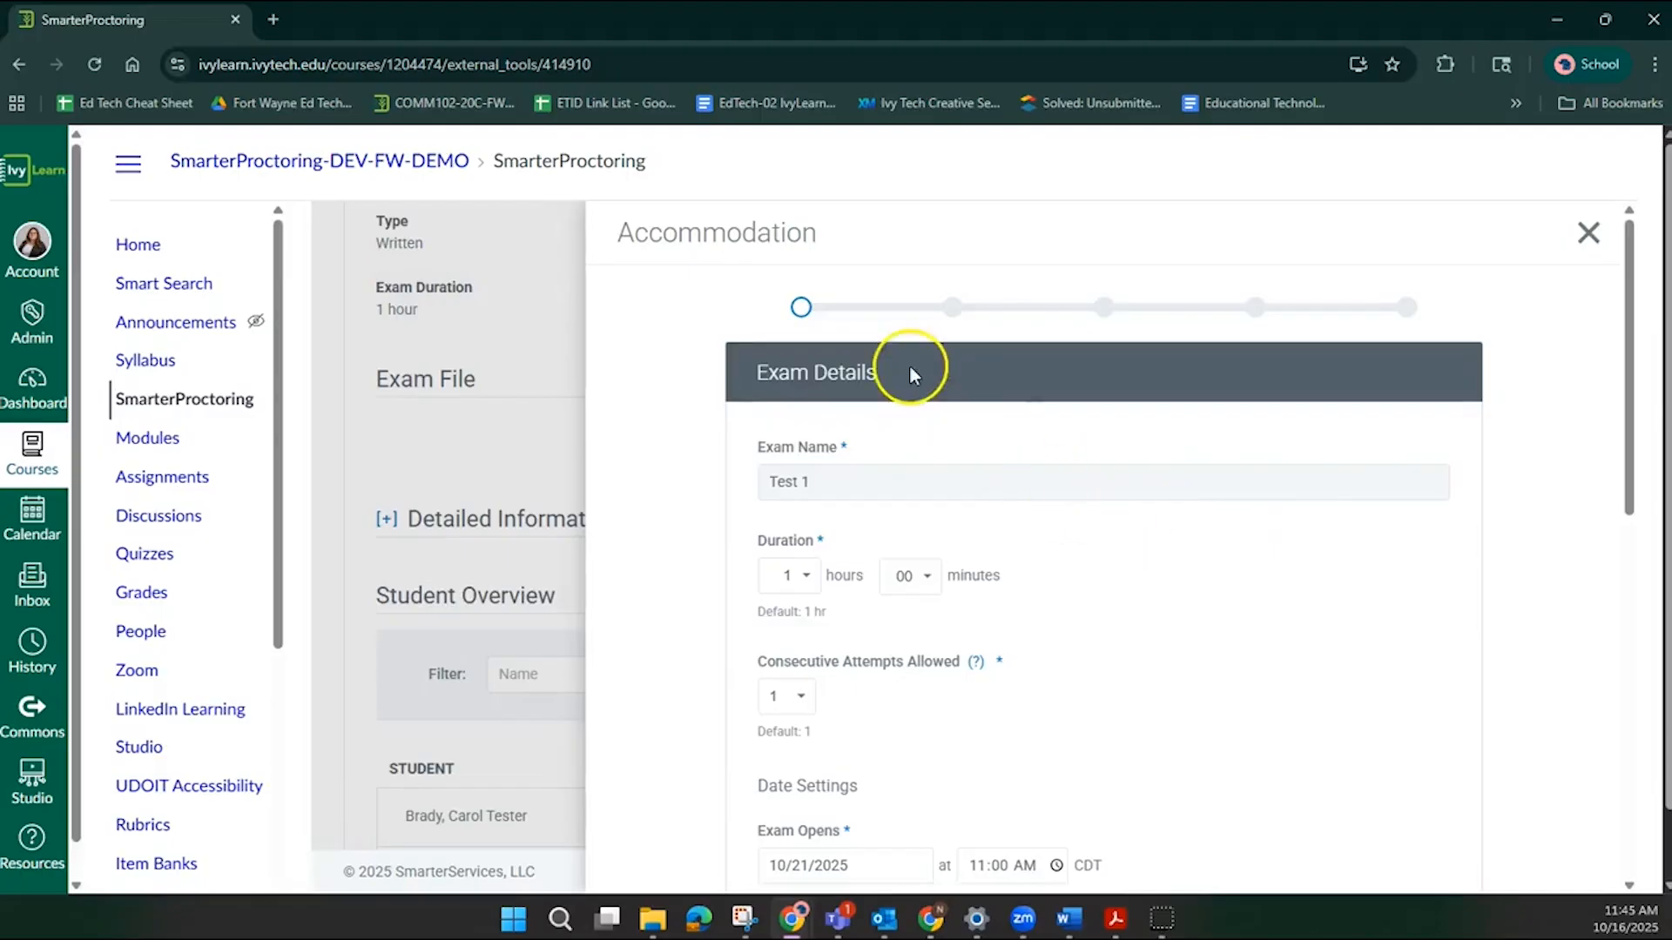
Set the accommodation's scheduling window to open on 10/16/2025 and close on 10/20/2025.
{"action": "scroll", "coordinate": [909, 375], "scroll_direction": "down", "scroll_amount": 3}
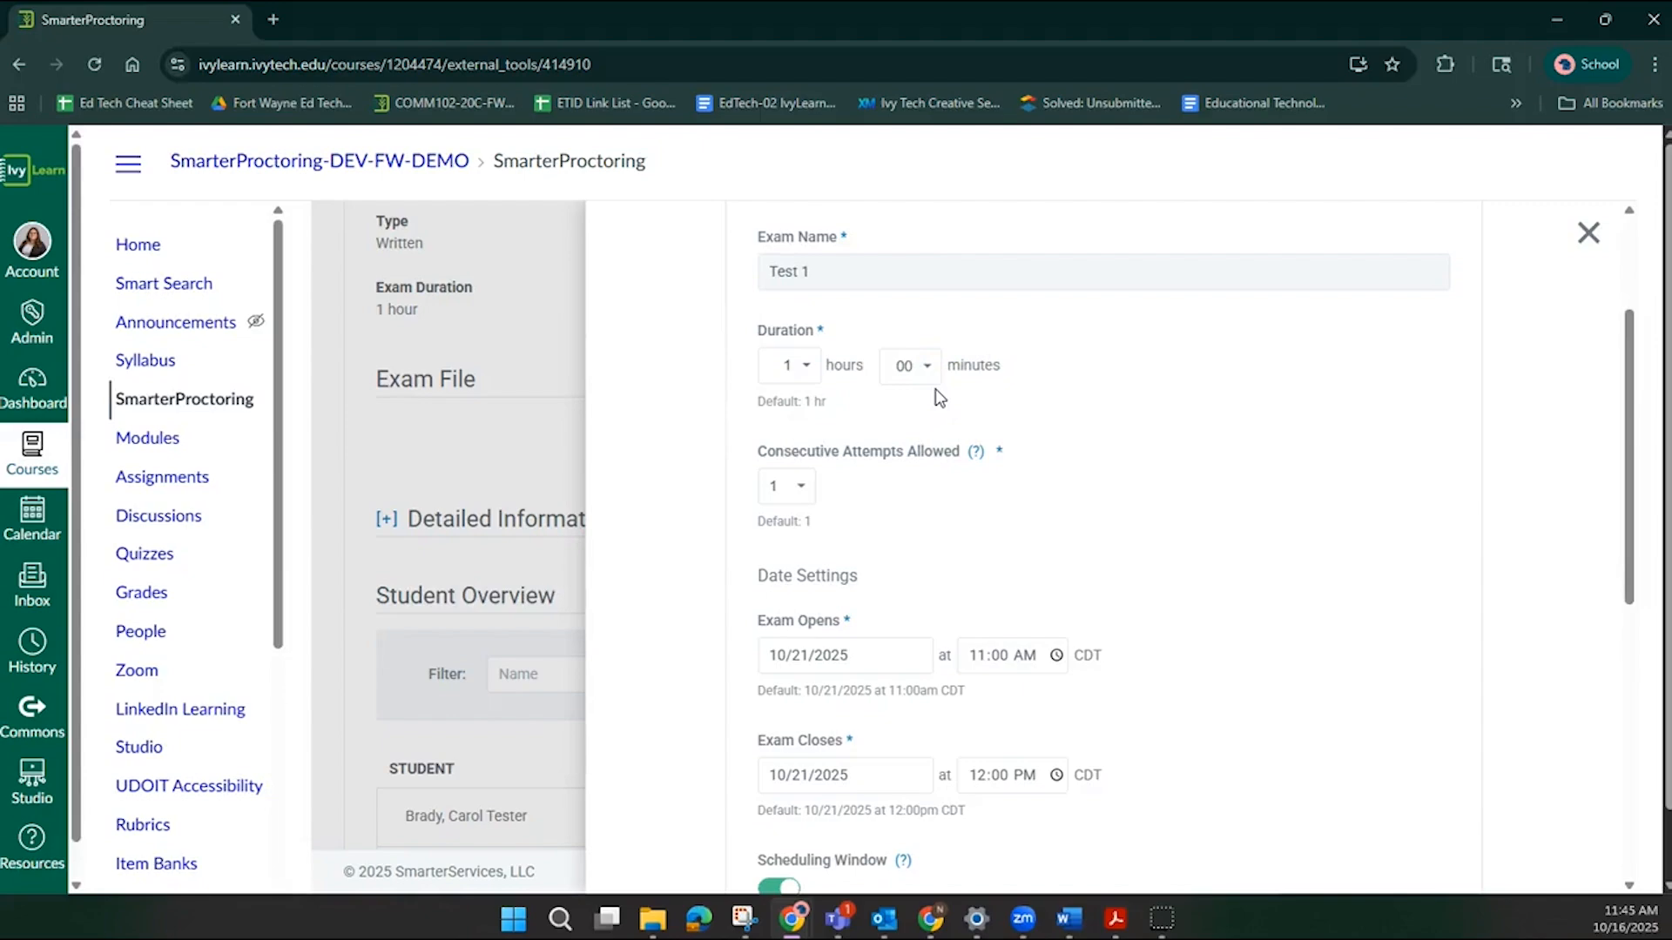
{"action": "scroll", "coordinate": [1084, 402], "scroll_direction": "down", "scroll_amount": 1}
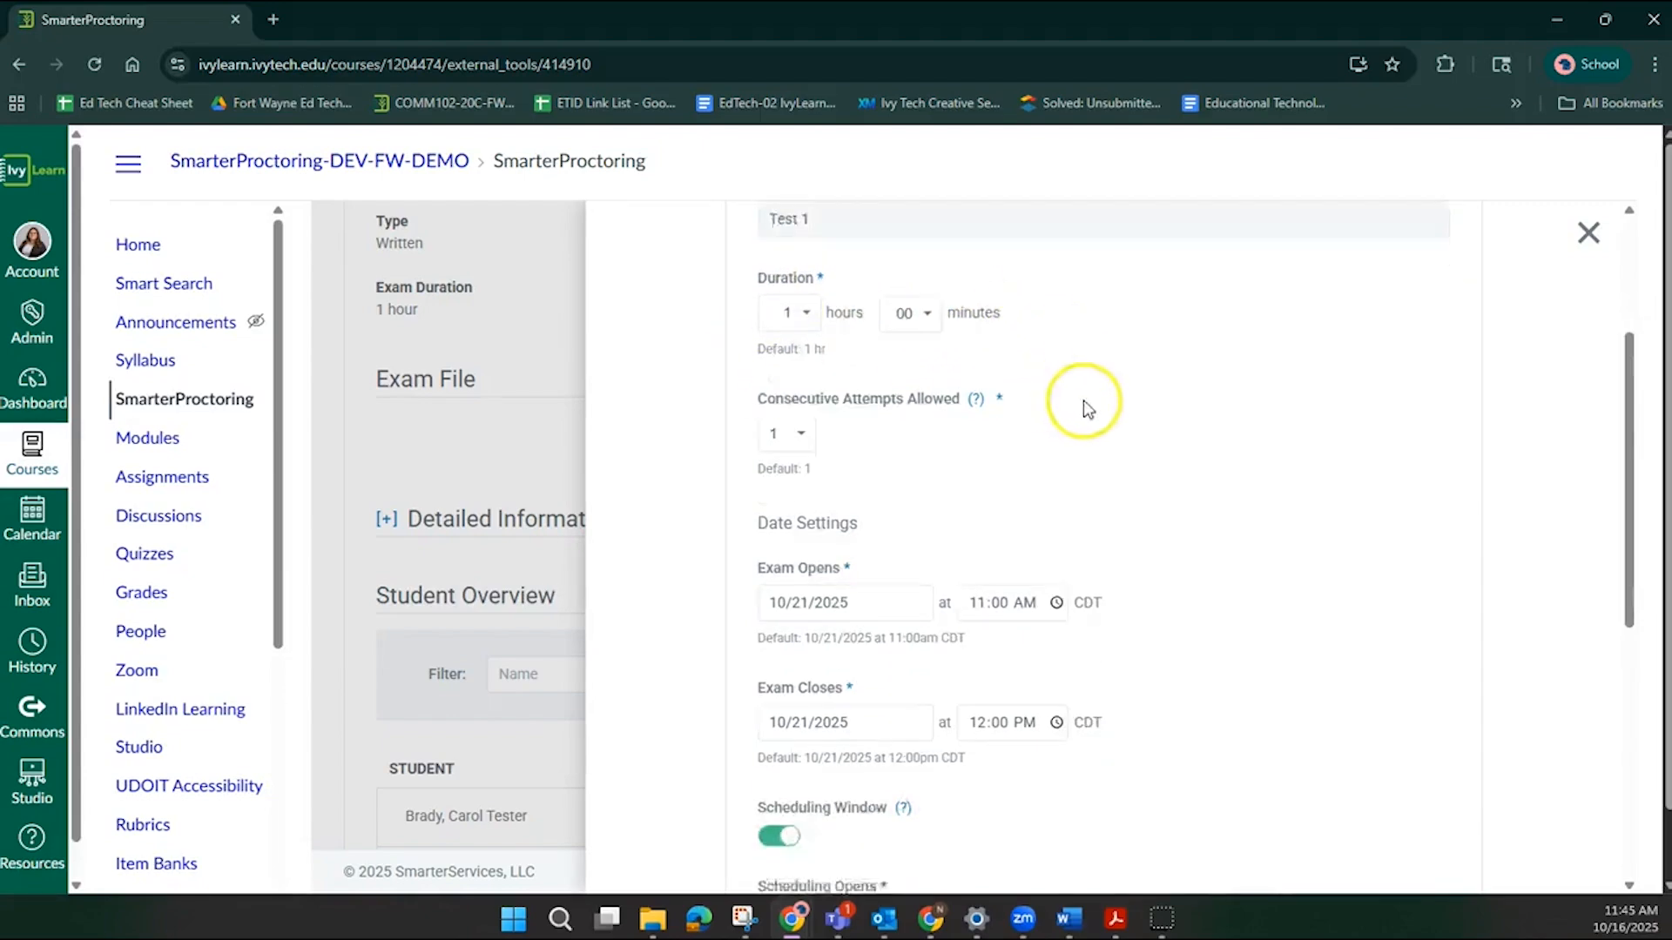
{"action": "scroll", "coordinate": [1084, 406], "scroll_direction": "down", "scroll_amount": 1}
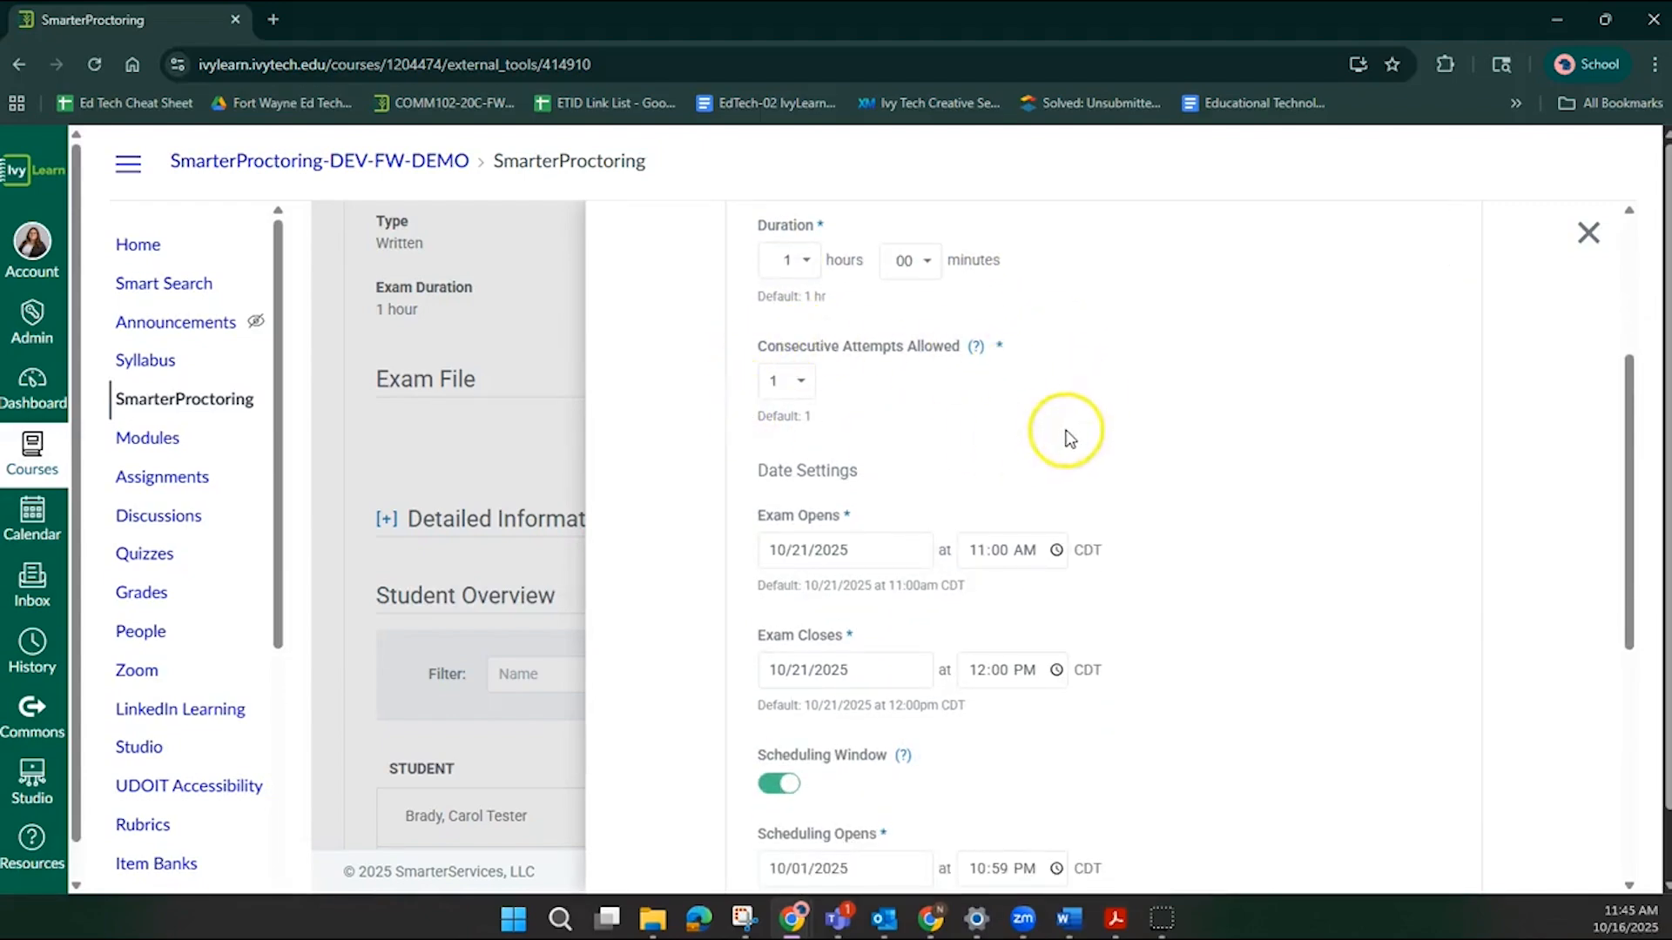
{"action": "scroll", "coordinate": [1068, 431], "scroll_direction": "down", "scroll_amount": 4}
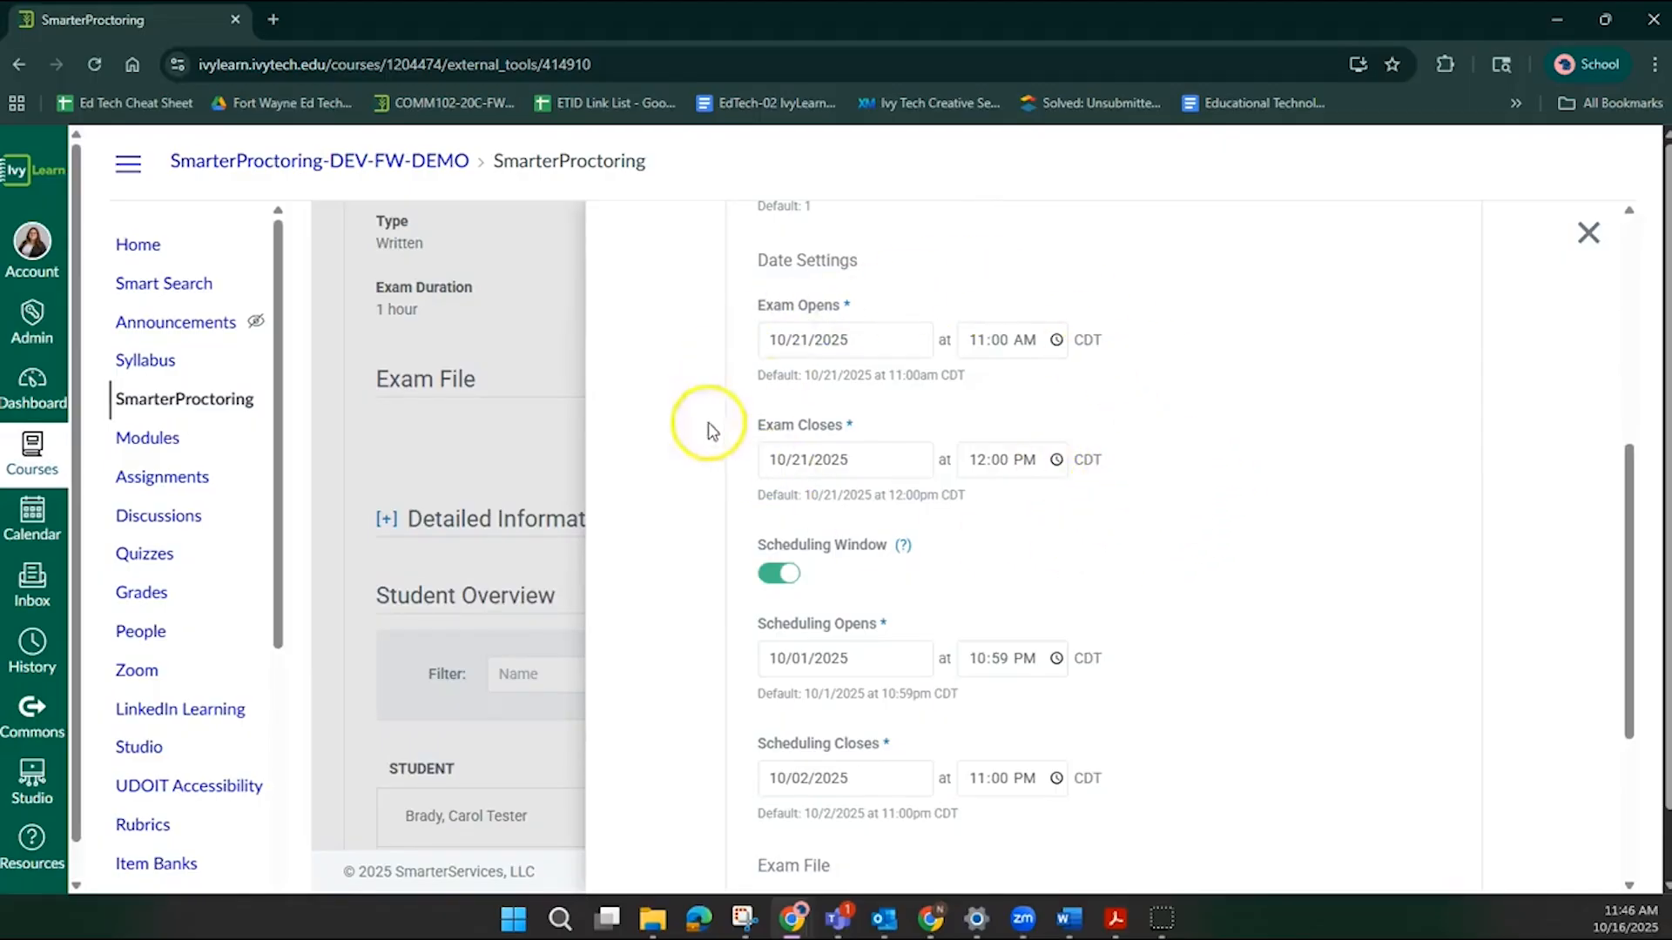
{"action": "scroll", "coordinate": [1067, 526], "scroll_direction": "down", "scroll_amount": 4}
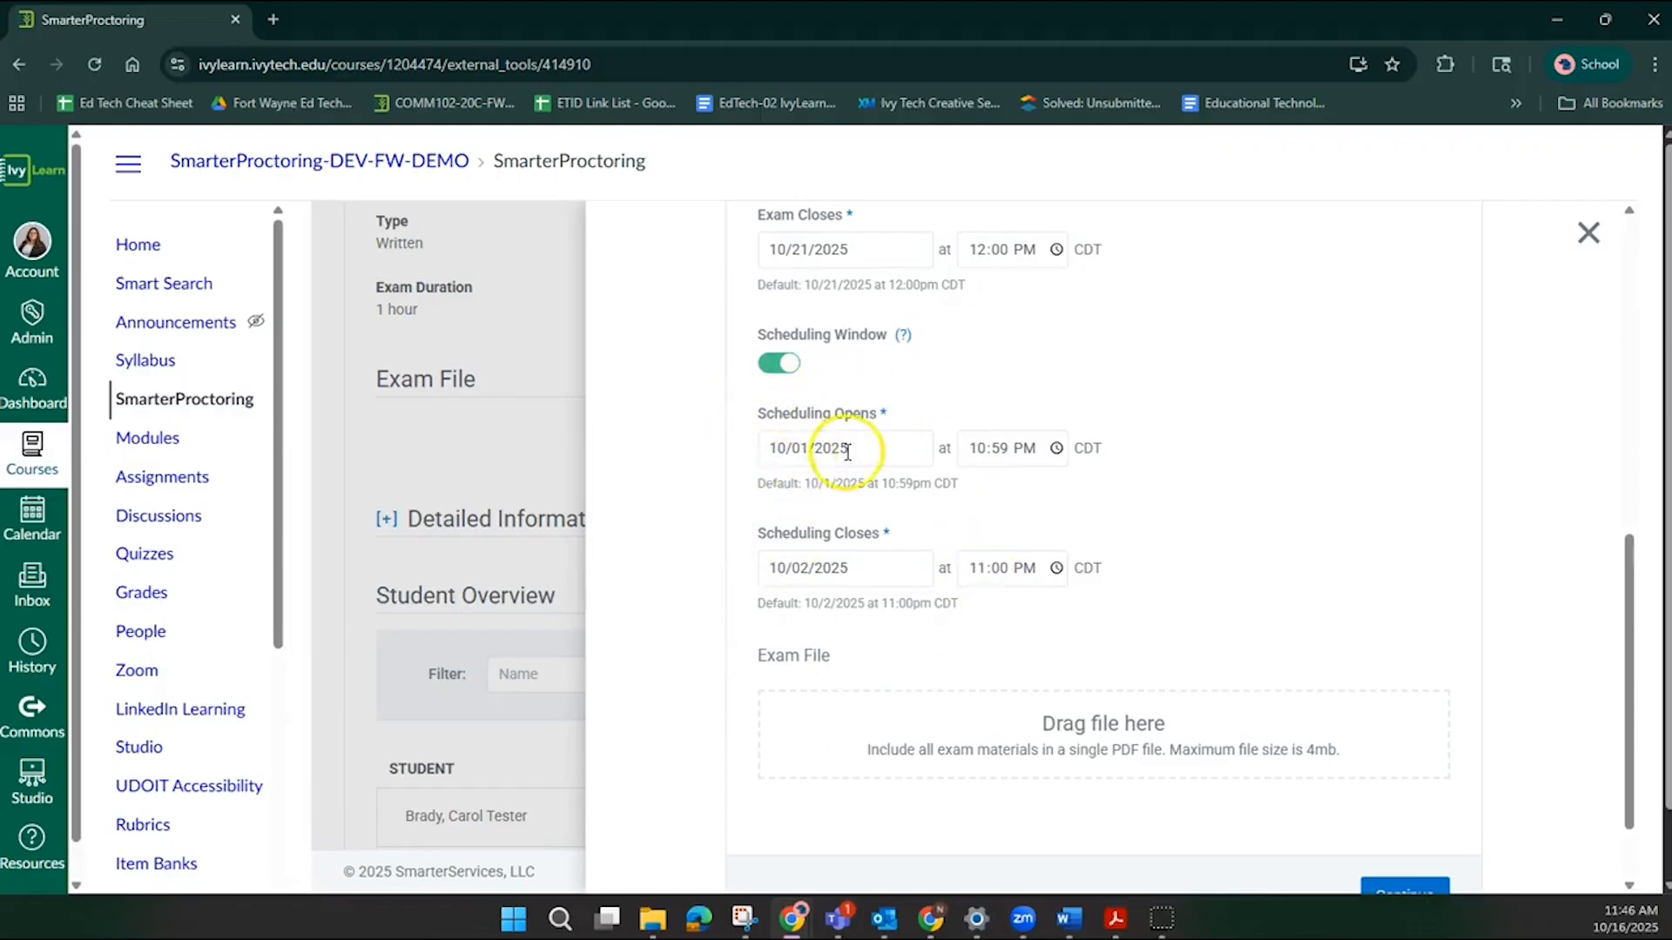
{"action": "scroll", "coordinate": [848, 452], "scroll_direction": "up", "scroll_amount": 3}
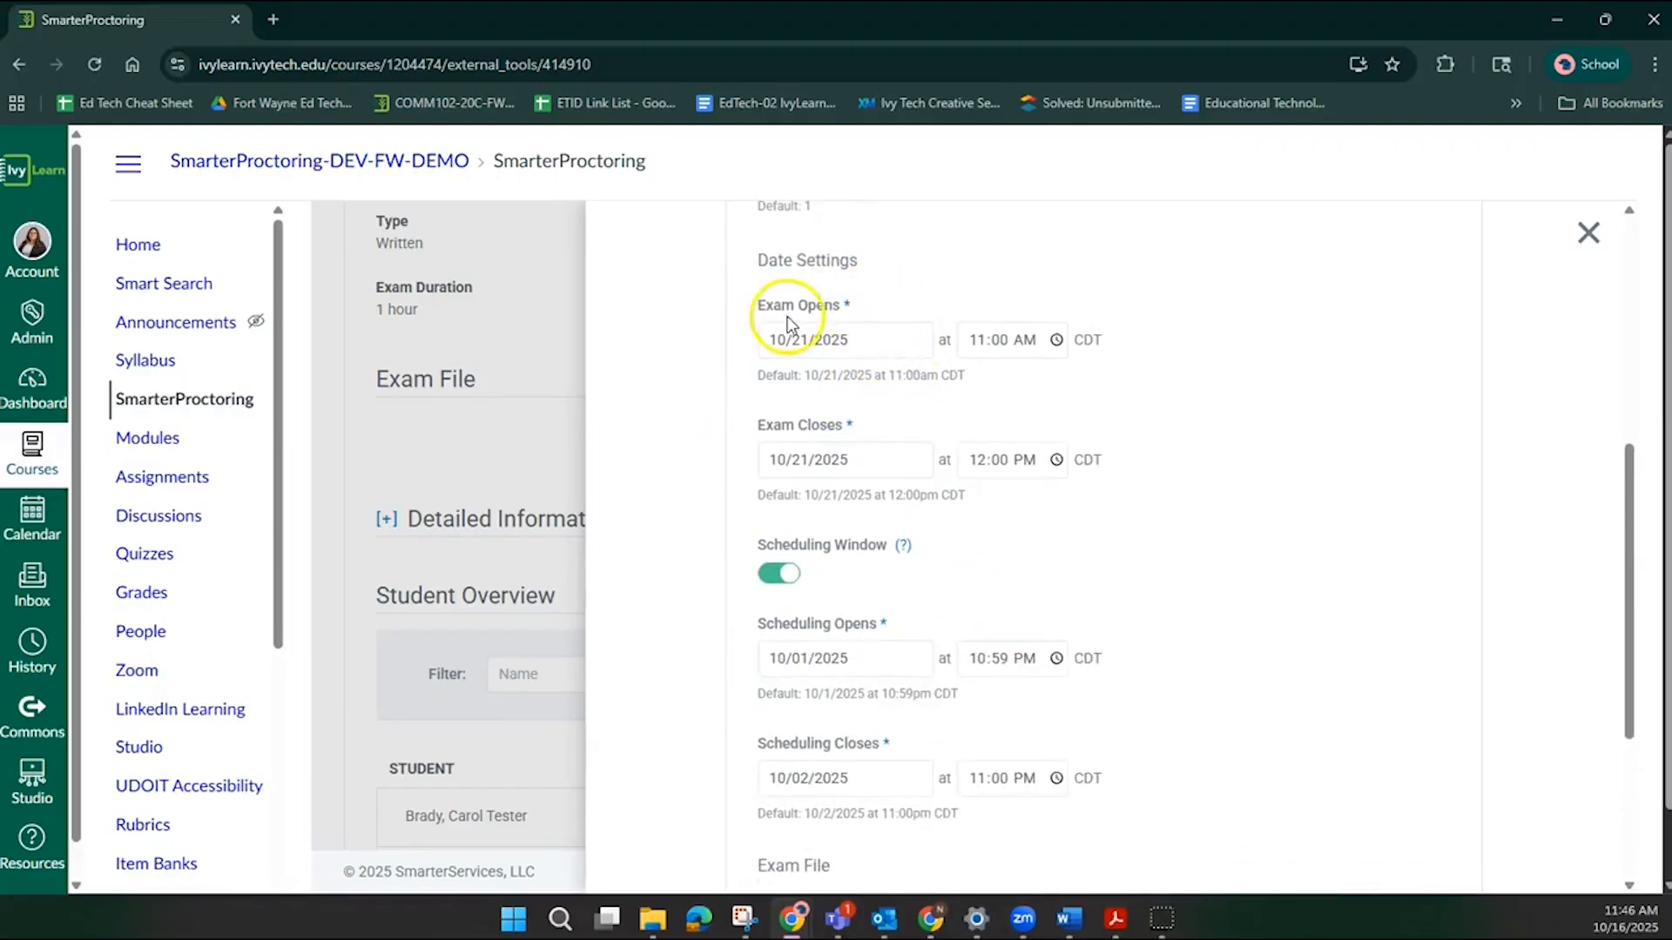
{"action": "scroll", "coordinate": [888, 549], "scroll_direction": "down", "scroll_amount": 1}
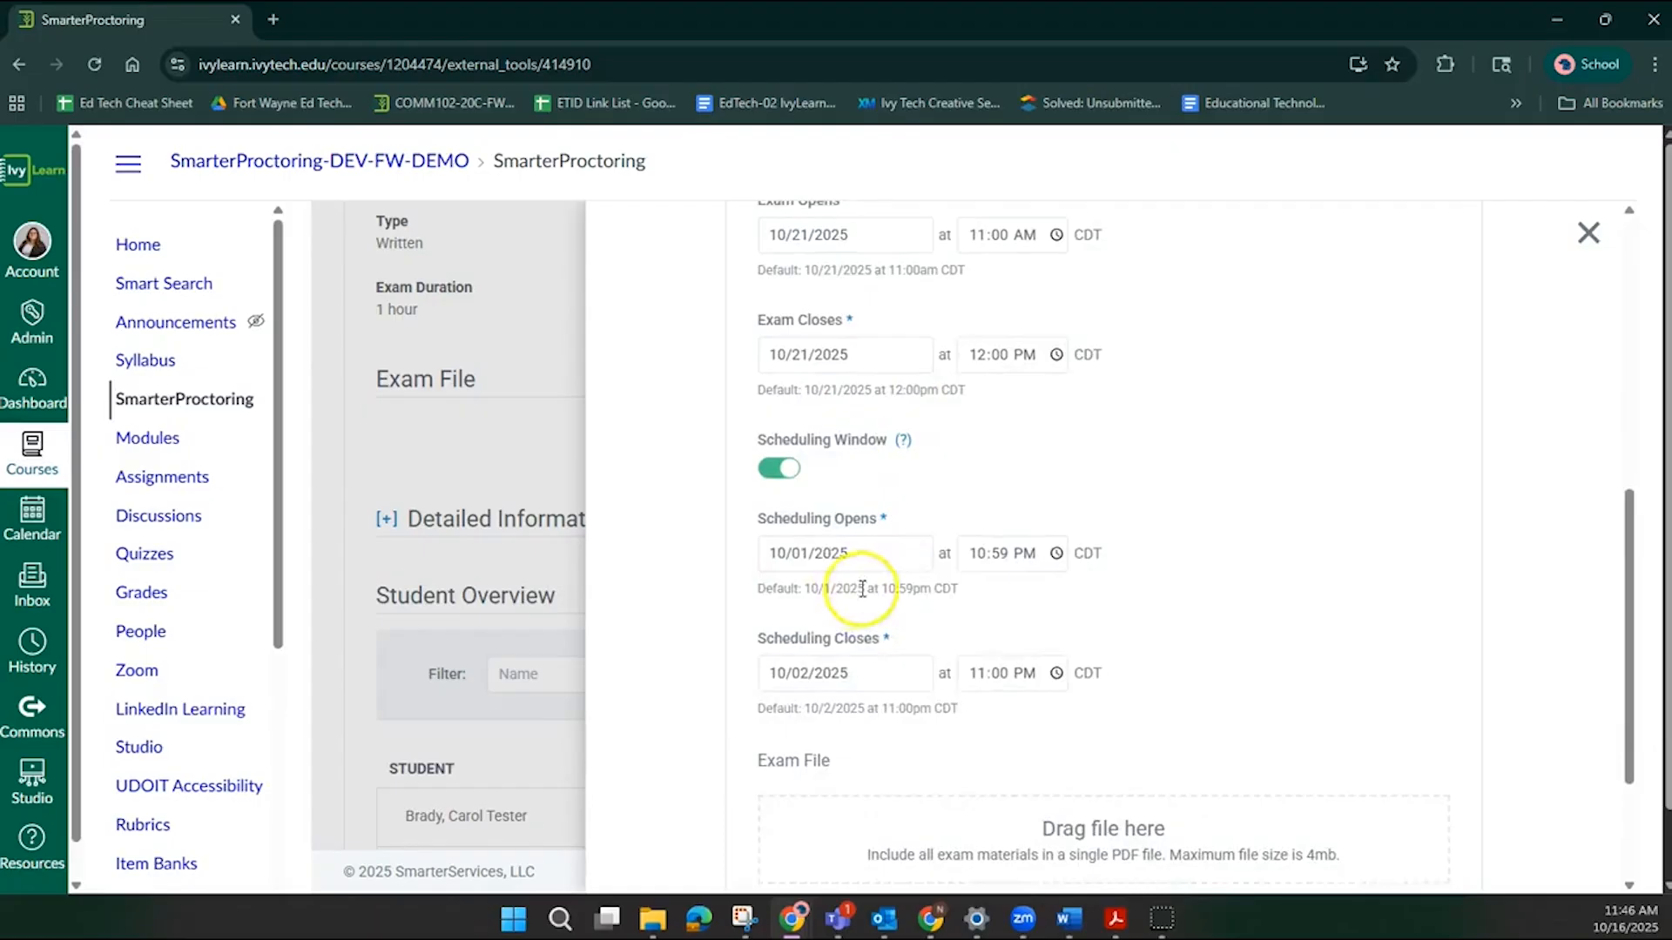
{"action": "left_click", "coordinate": [817, 549]}
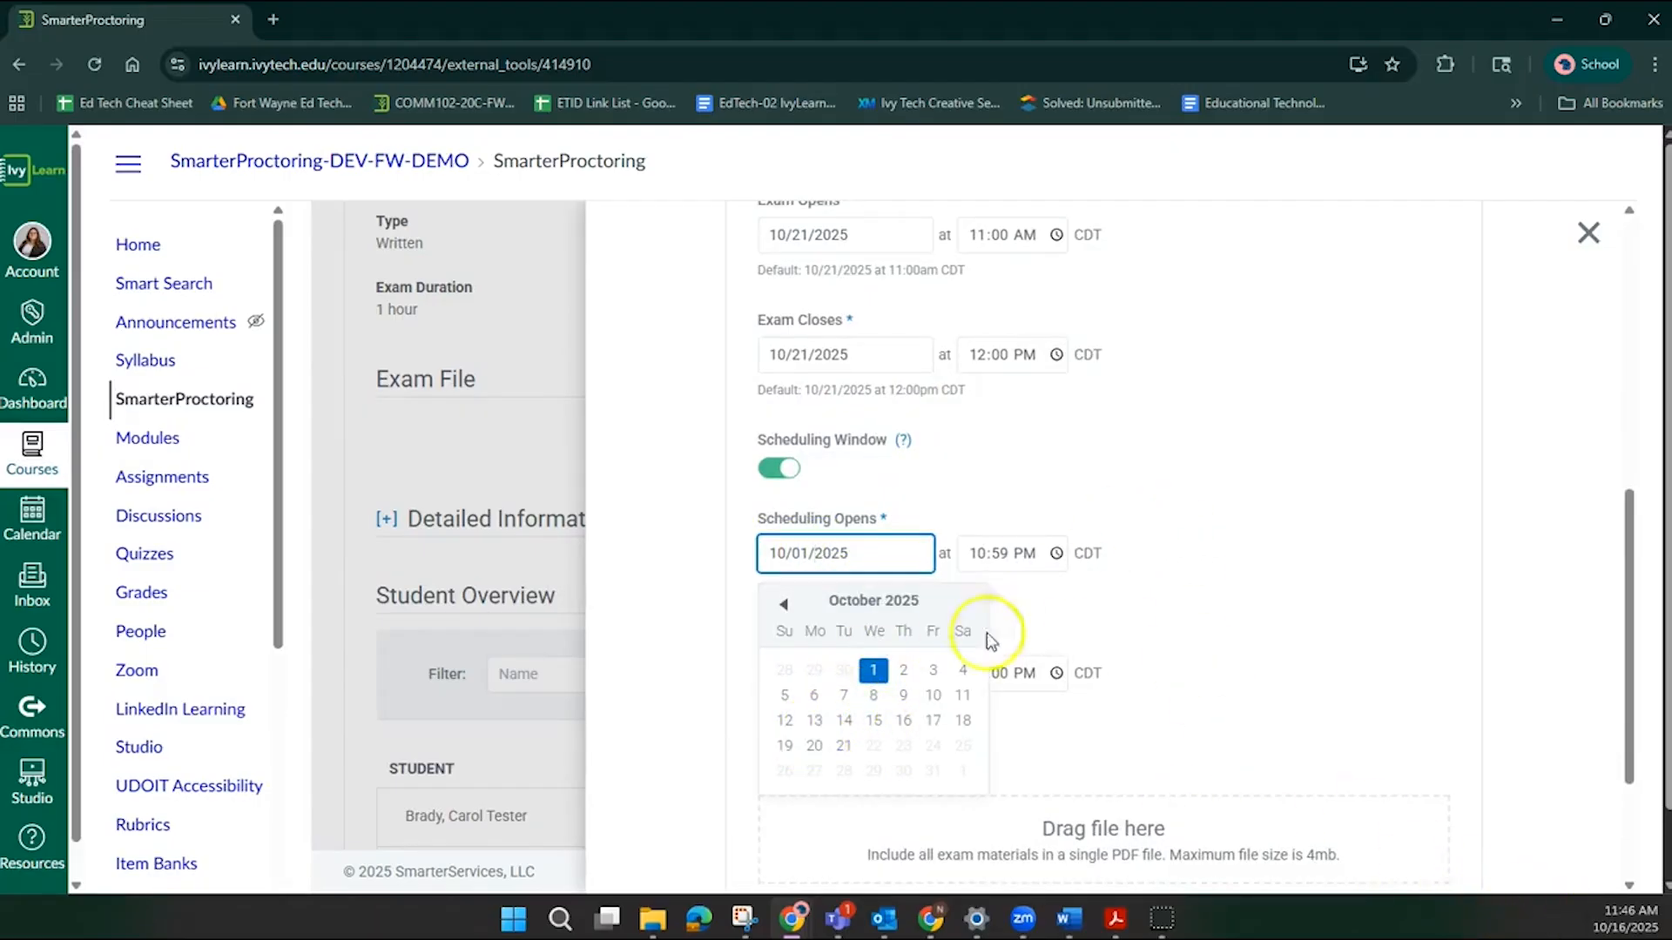
{"action": "left_click", "coordinate": [902, 723]}
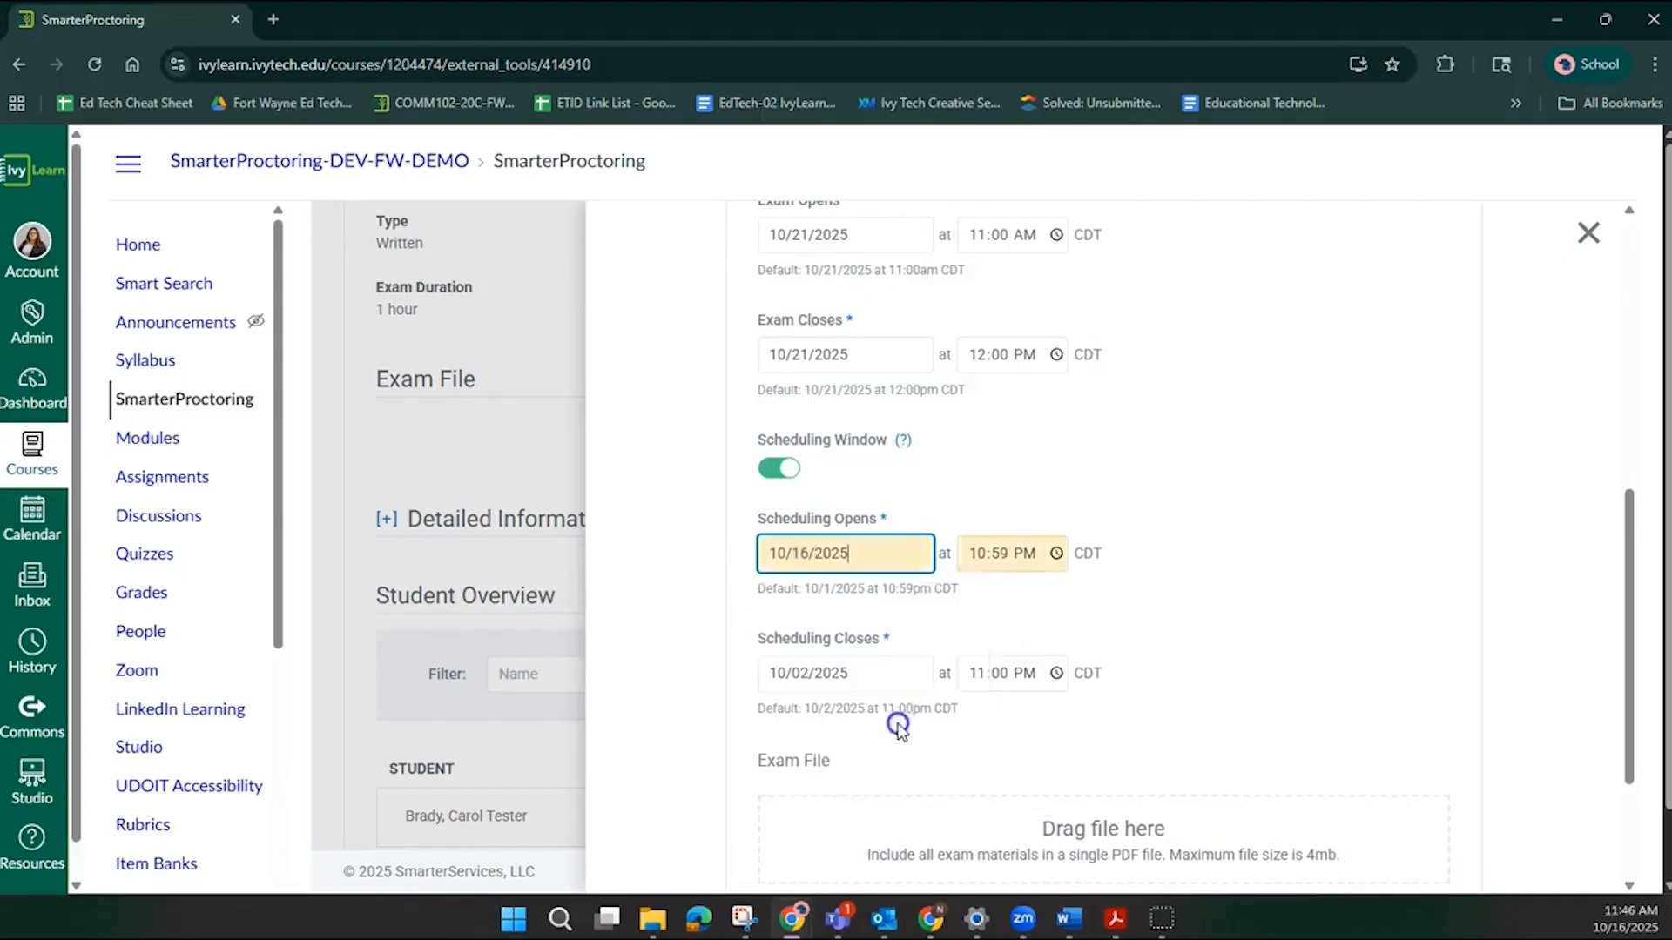
{"action": "left_click", "coordinate": [846, 680]}
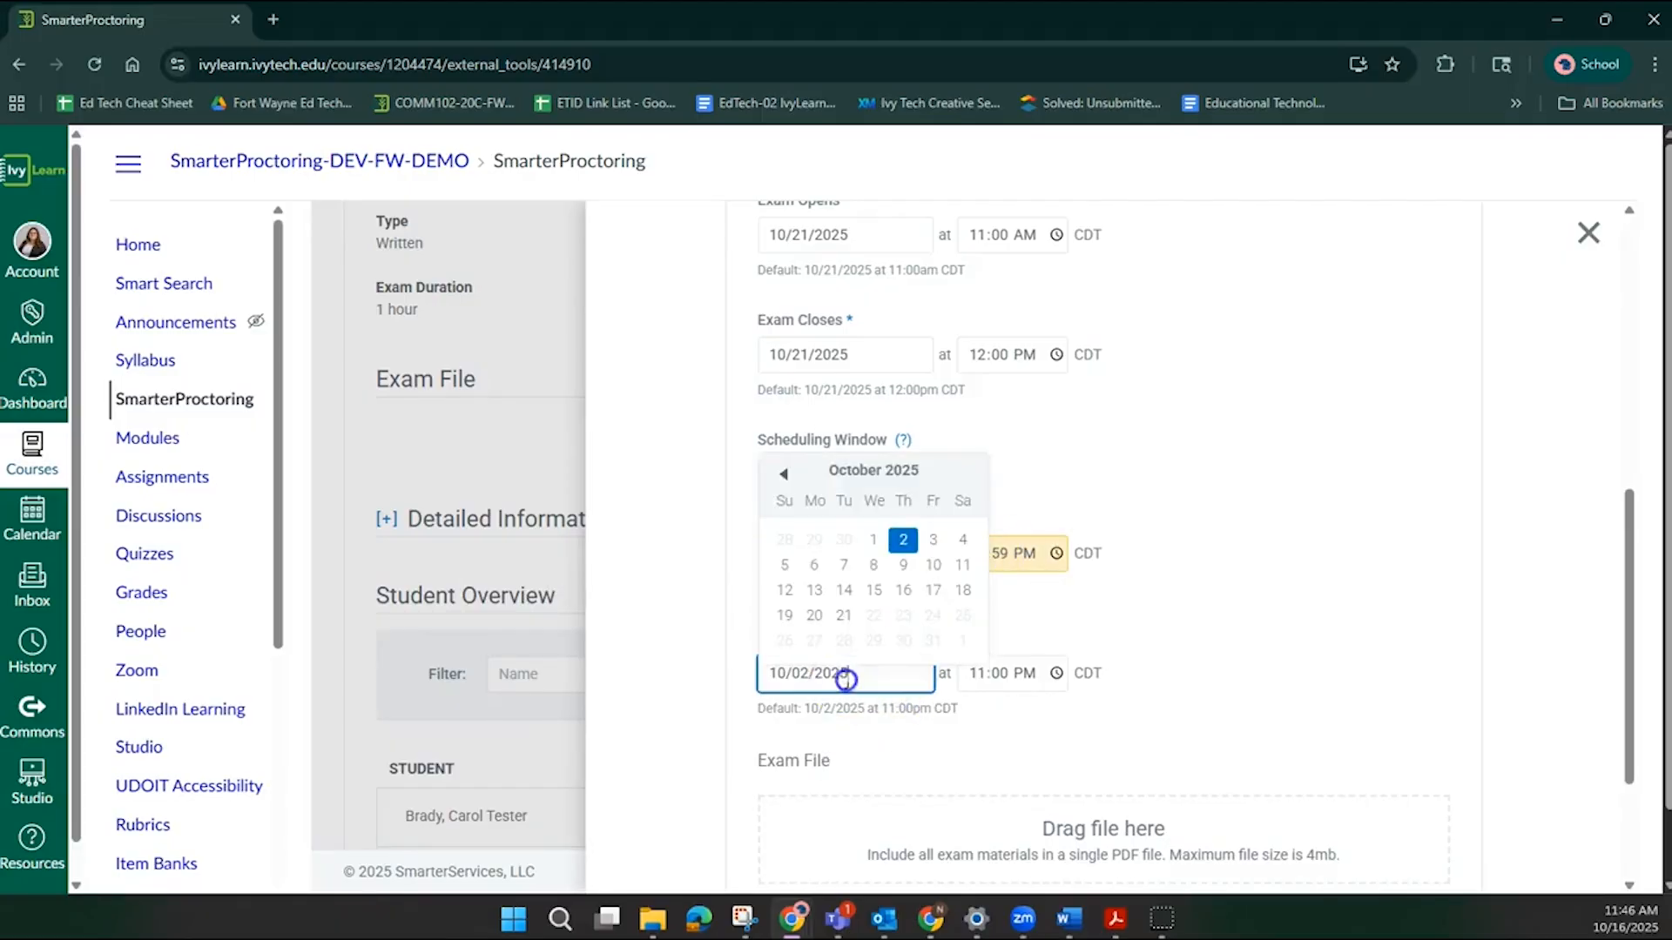
{"action": "left_click", "coordinate": [817, 621]}
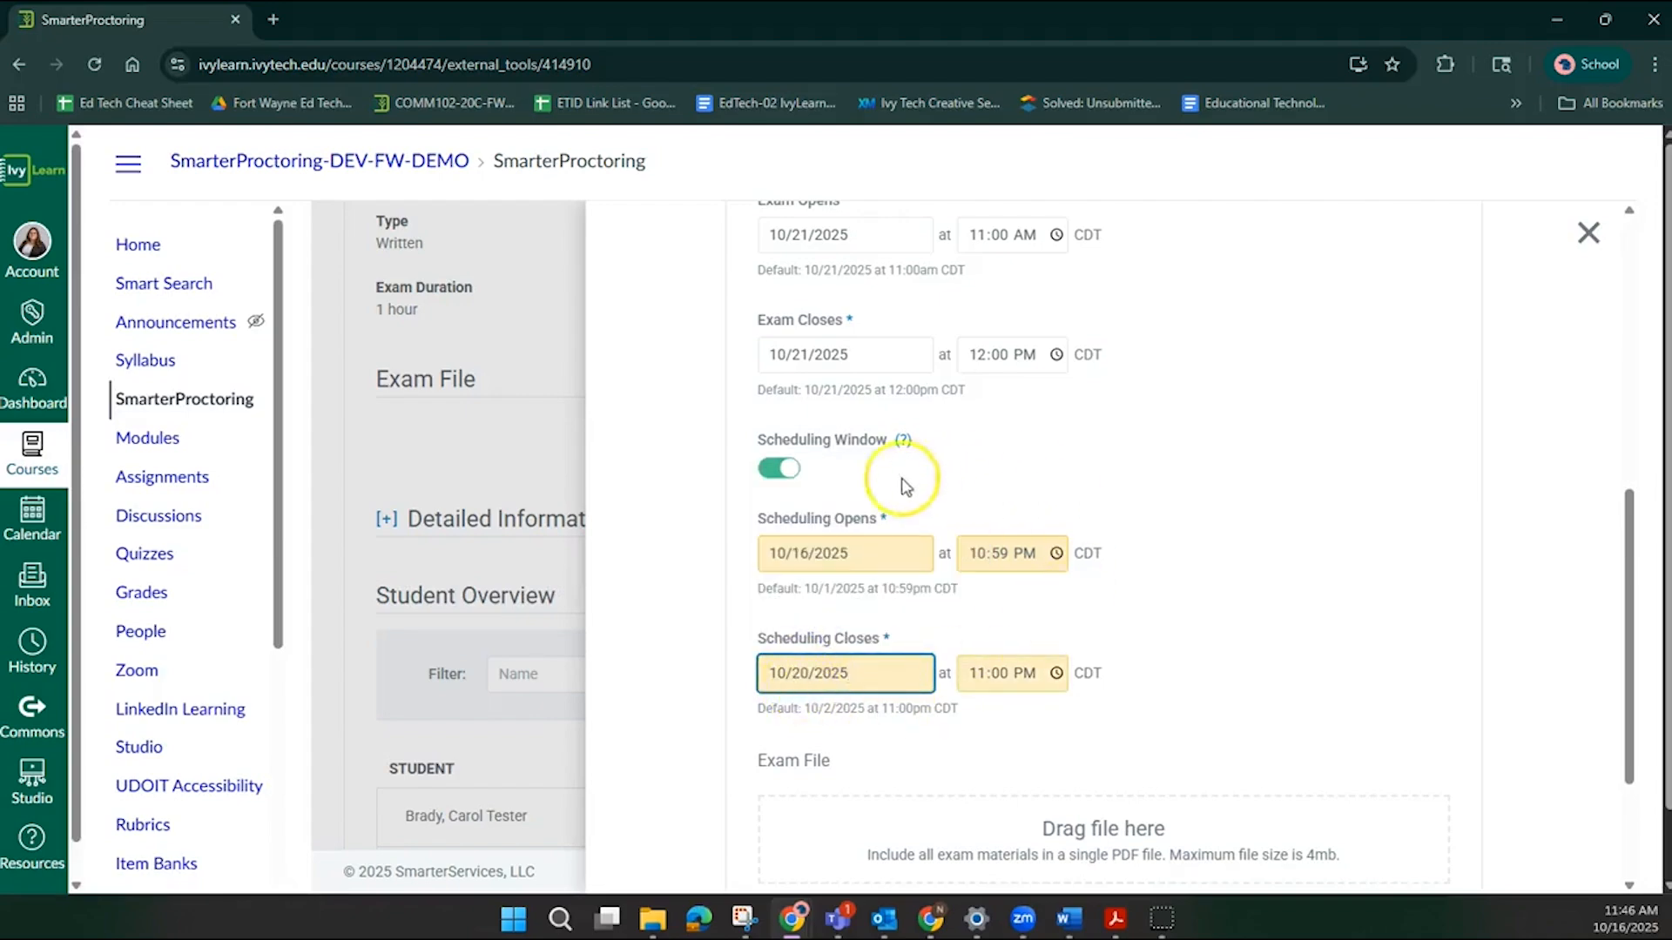
{"action": "left_click", "coordinate": [1150, 609]}
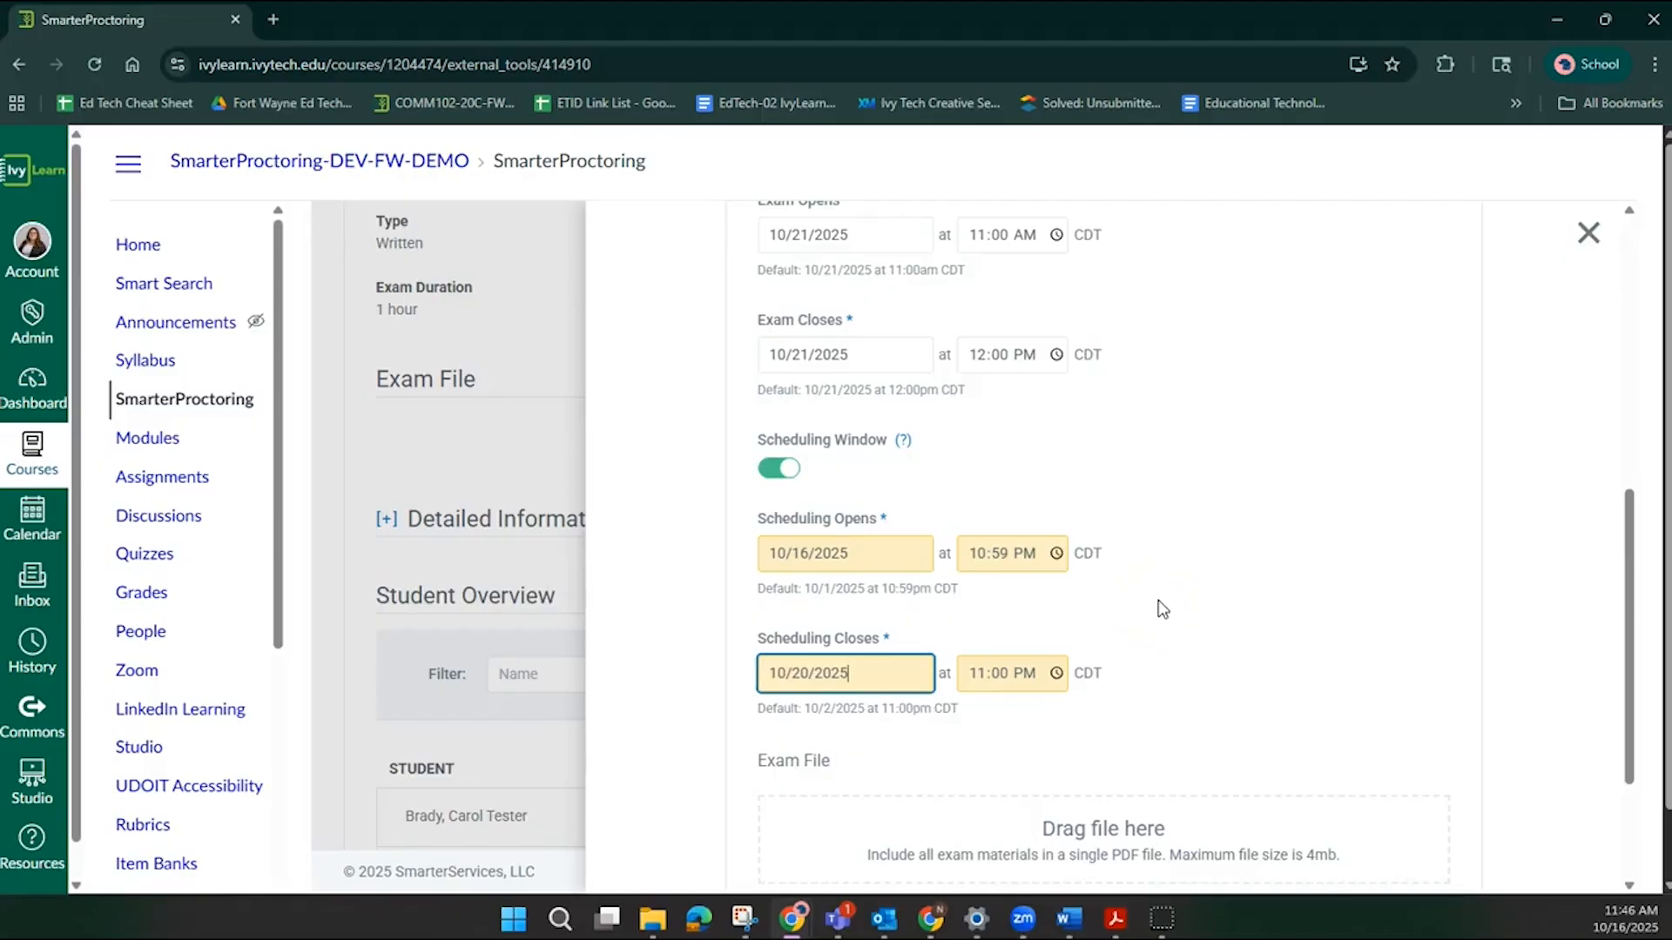
Continue past the accommodation's permitted items page, leaving all items off.
{"action": "scroll", "coordinate": [1162, 603], "scroll_direction": "down", "scroll_amount": 3}
{"action": "scroll", "coordinate": [1307, 583], "scroll_direction": "up", "scroll_amount": 3}
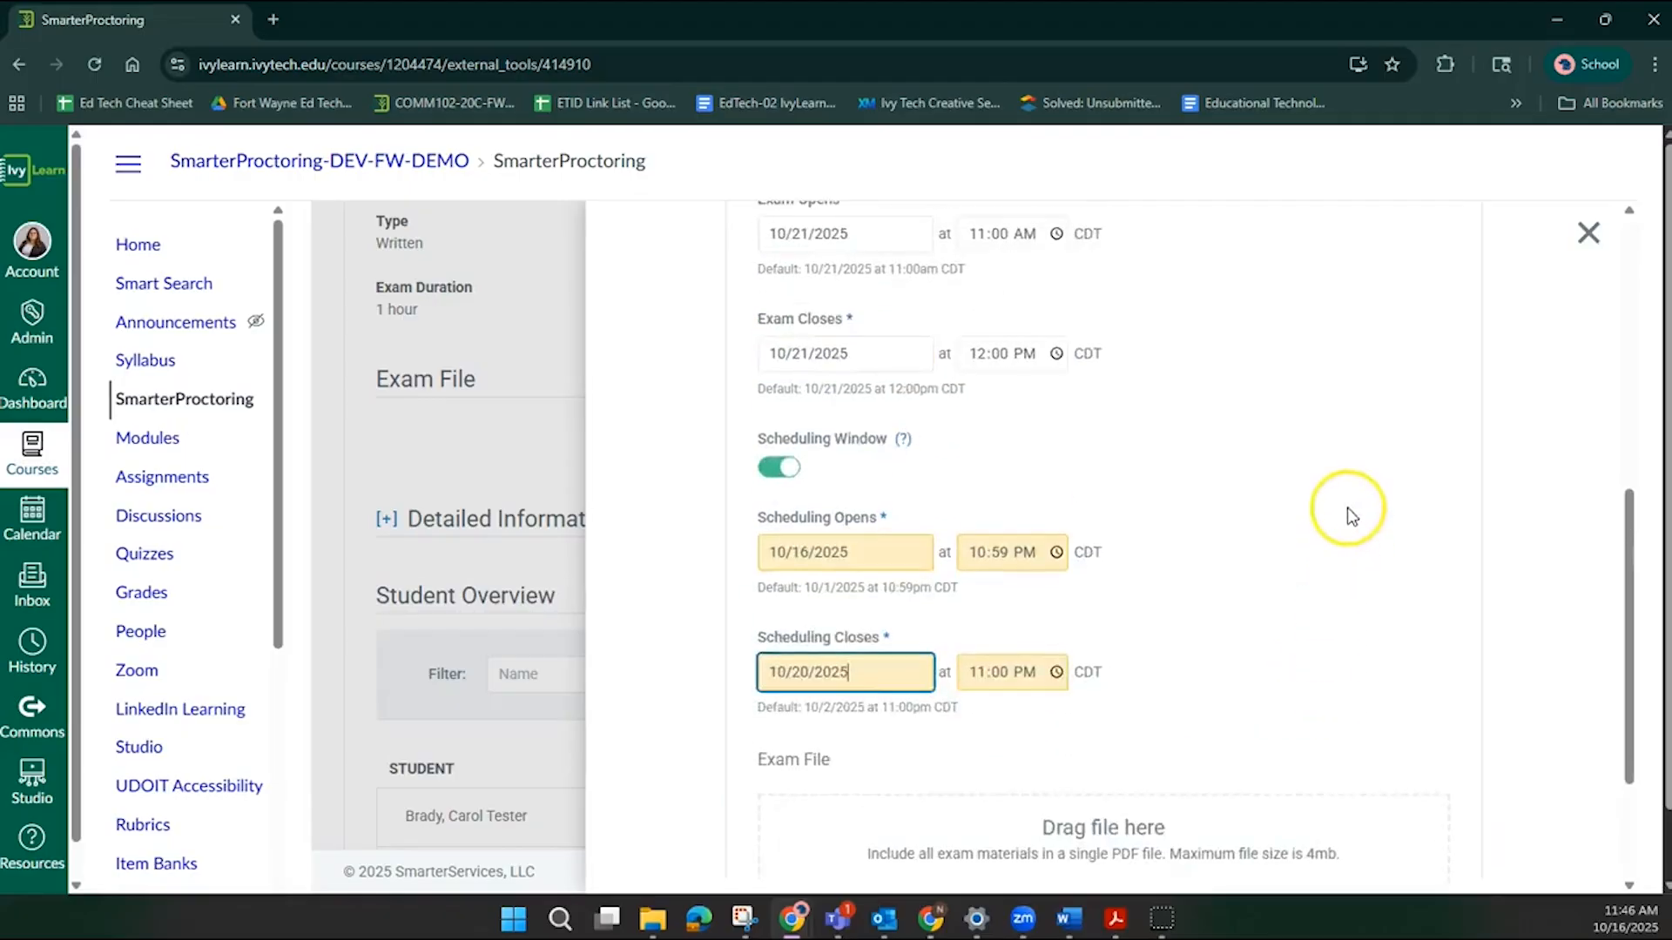
{"action": "scroll", "coordinate": [1351, 511], "scroll_direction": "down", "scroll_amount": 2}
{"action": "left_click", "coordinate": [1409, 789]}
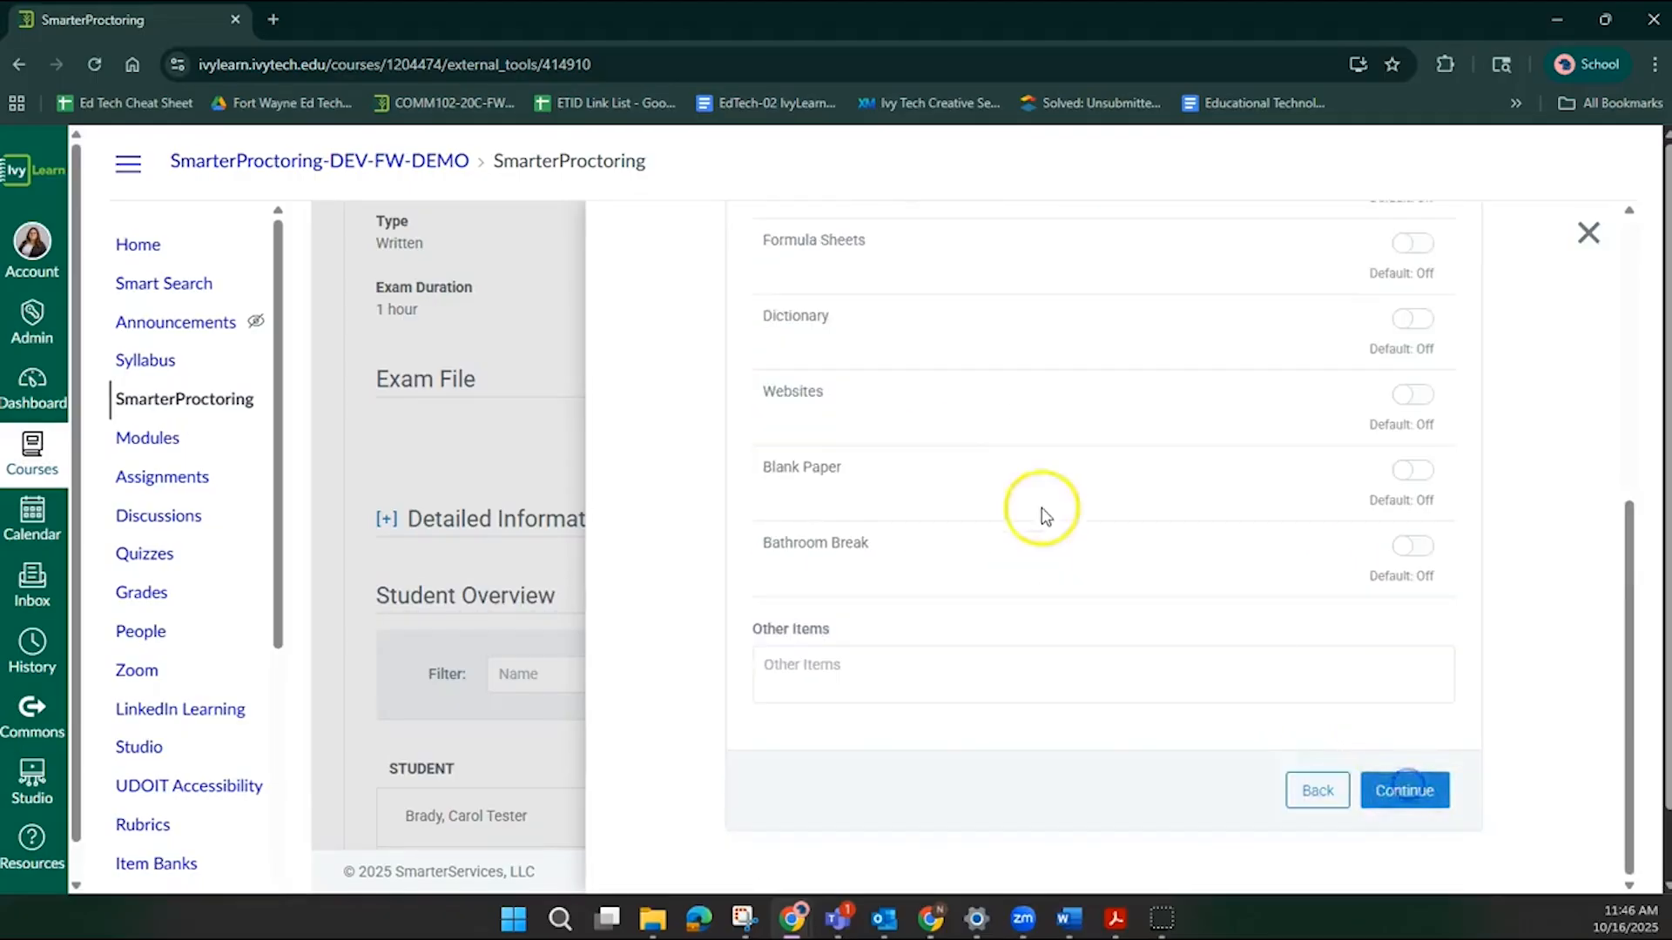
{"action": "scroll", "coordinate": [907, 657], "scroll_direction": "down", "scroll_amount": 5}
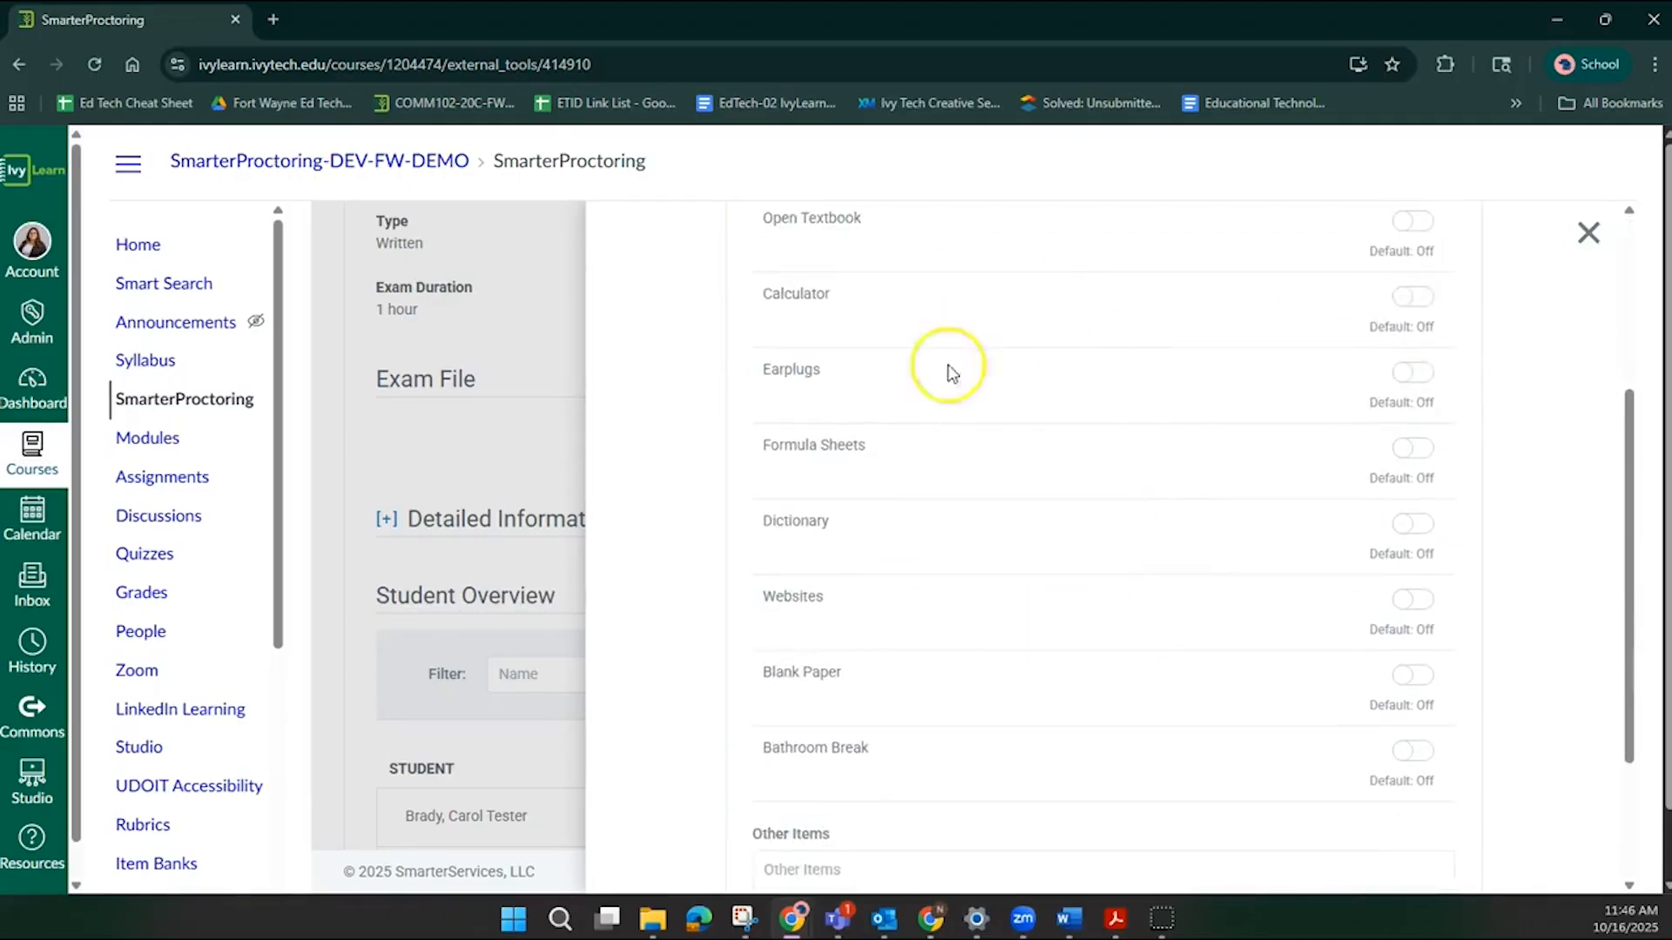
{"action": "left_click", "coordinate": [1393, 790]}
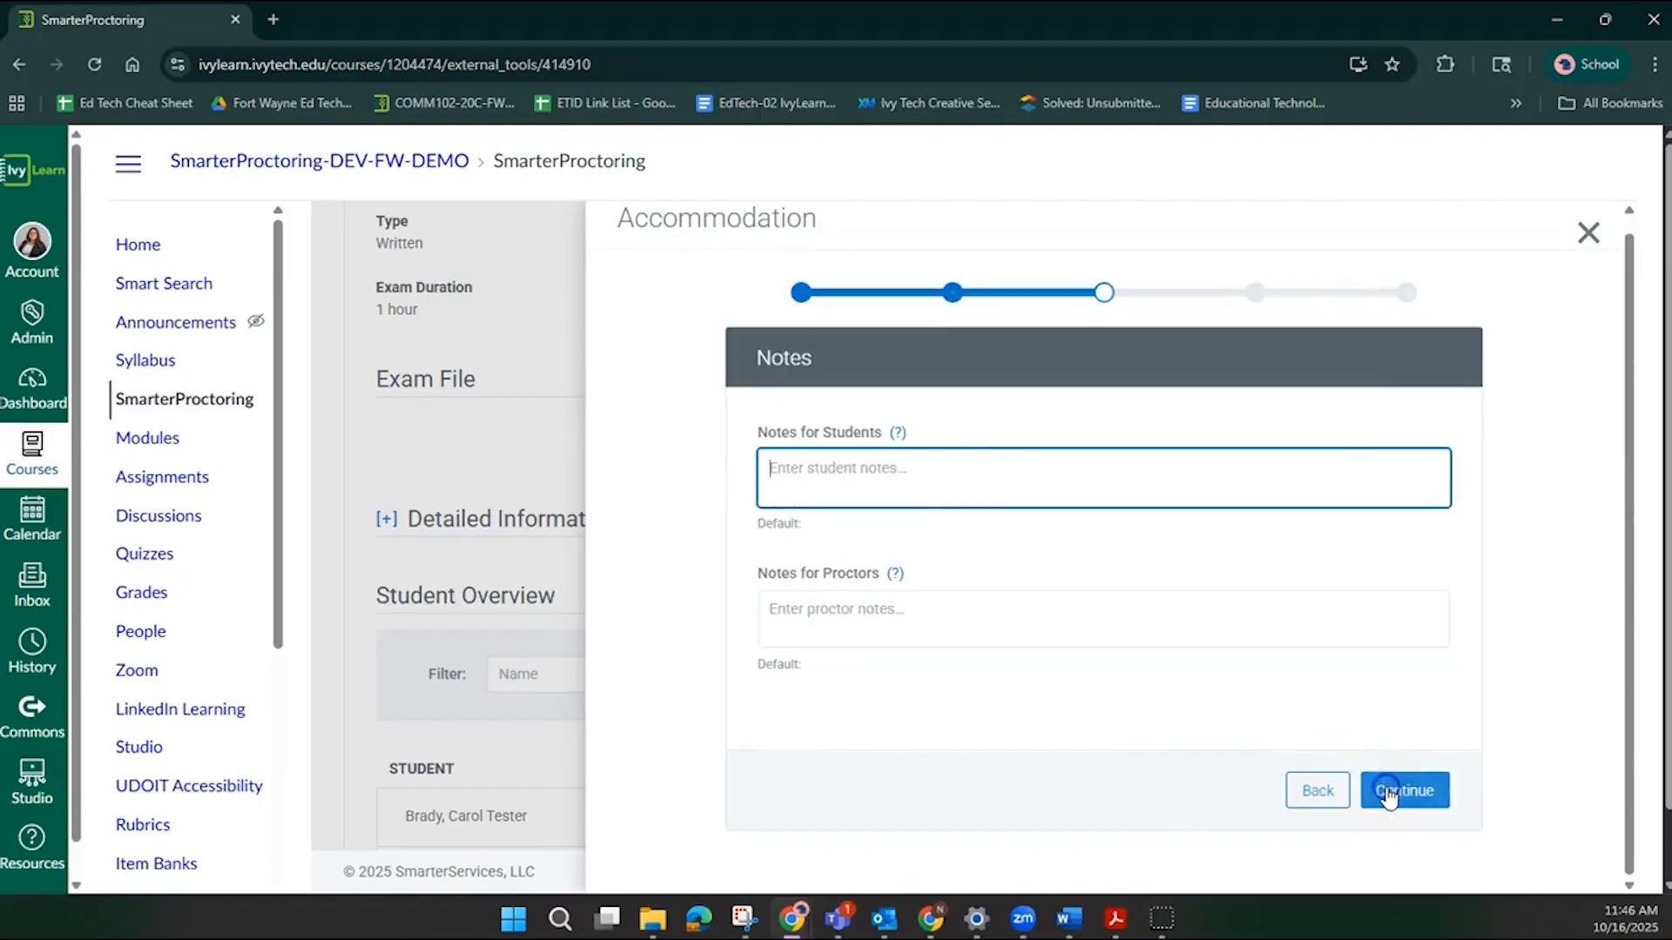
Leave the notes for proctors empty and continue to finish the accommodation.
{"action": "left_click", "coordinate": [845, 621]}
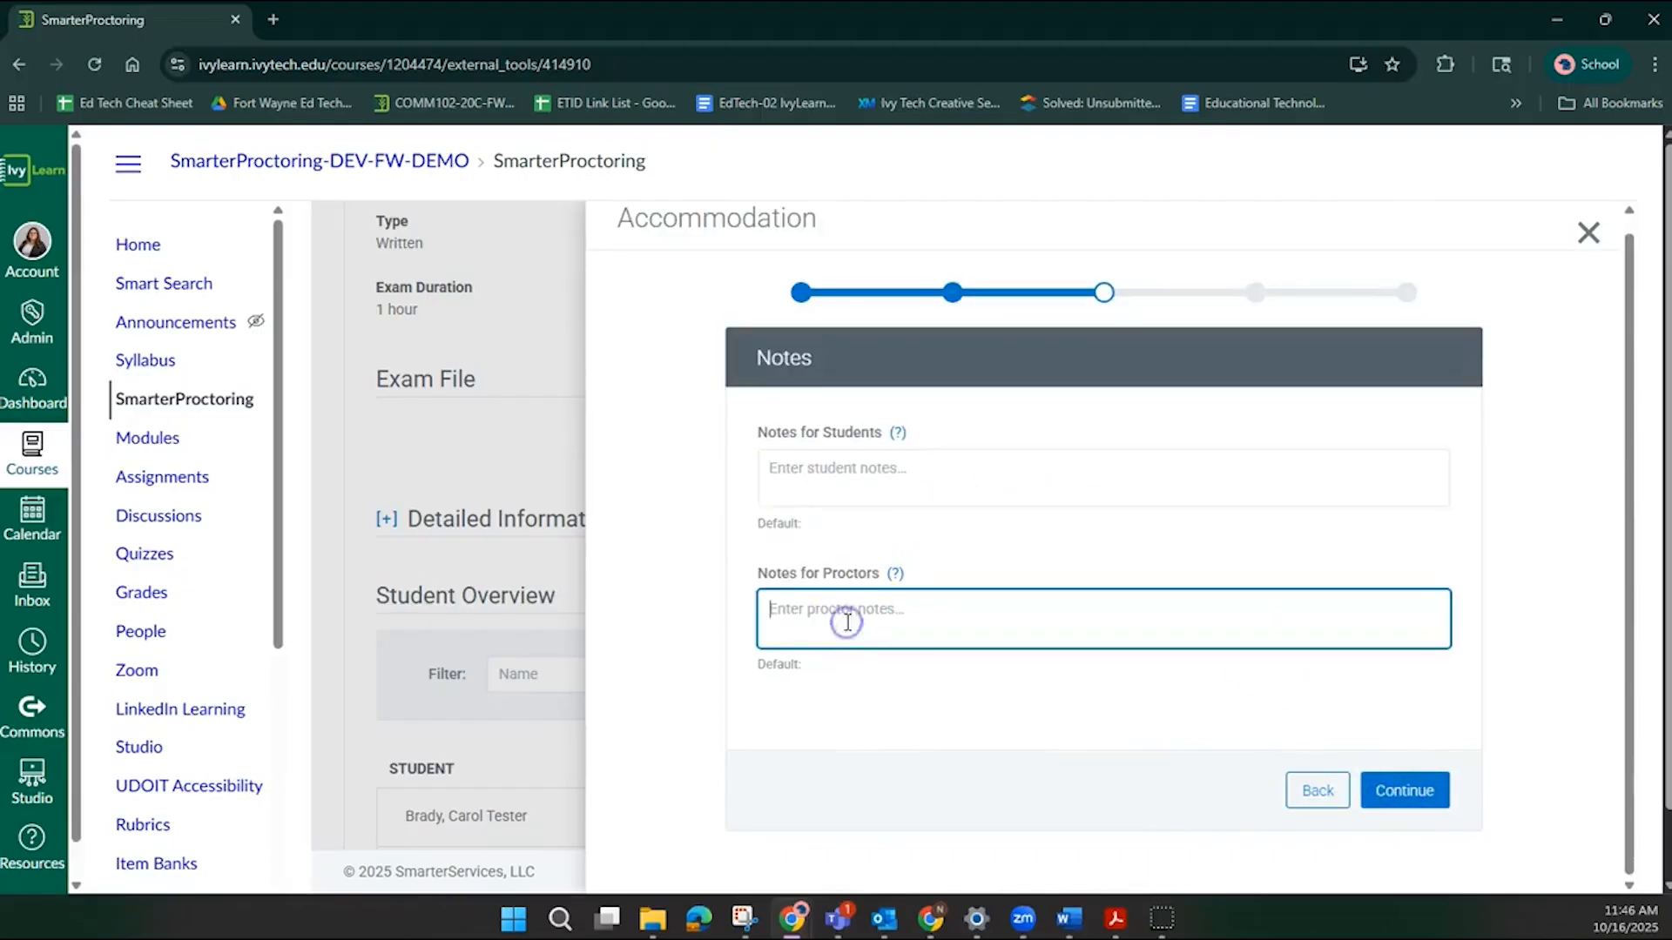
{"action": "left_click", "coordinate": [832, 616]}
{"action": "left_click", "coordinate": [1406, 789]}
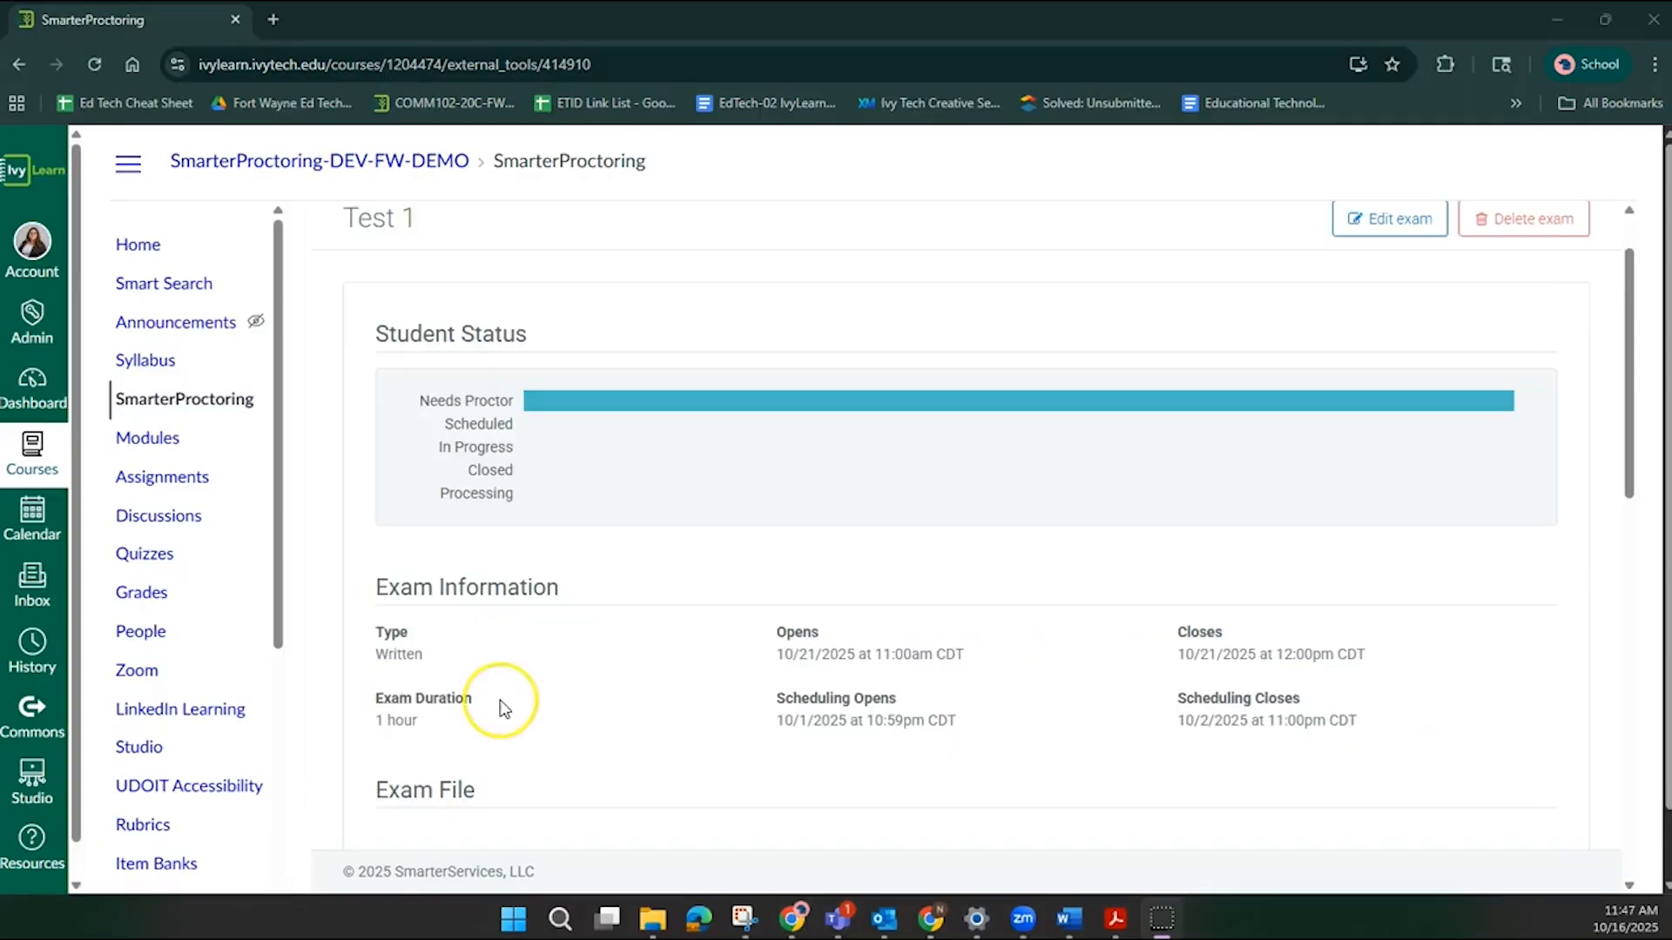